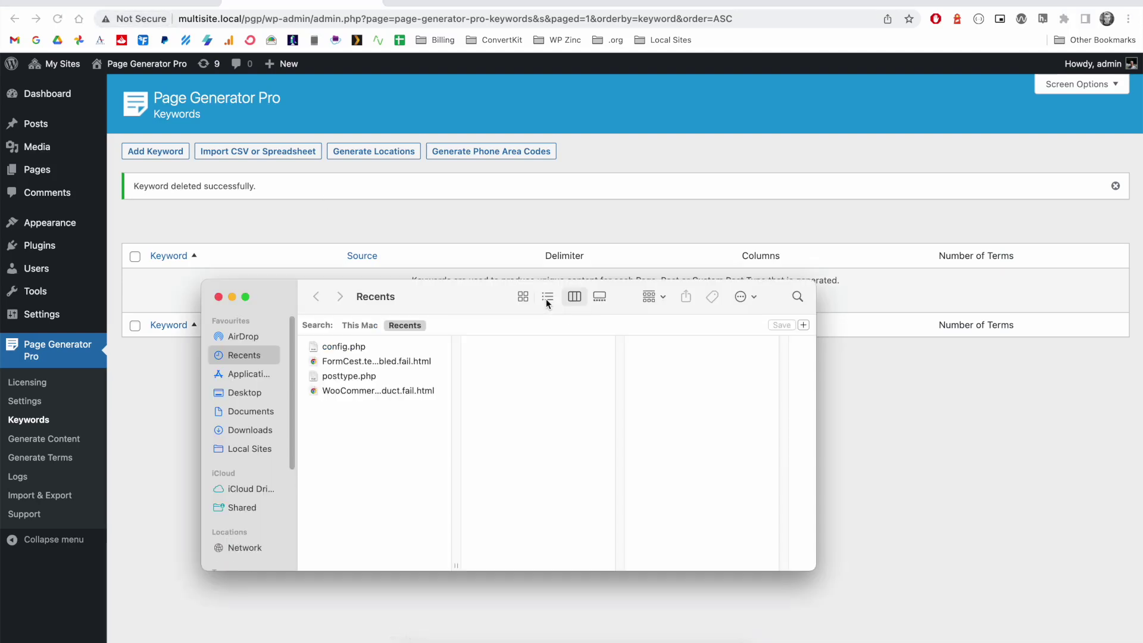
- Open large.csv from the Downloads folder in Numbers and select the imported table
left_click(250, 430)
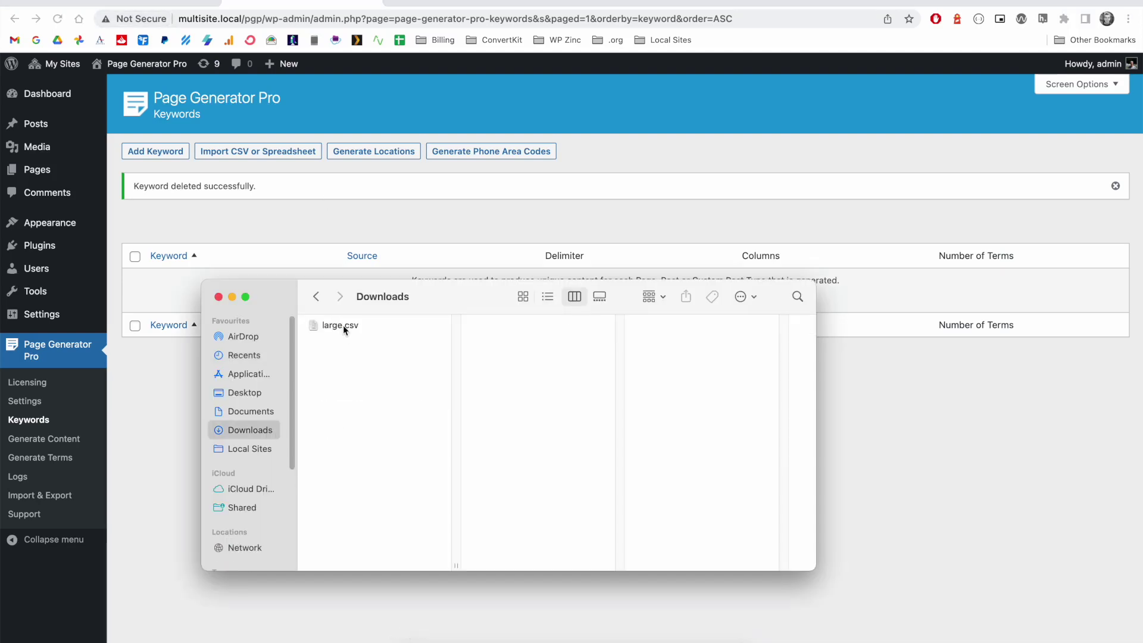
left_click(343, 325)
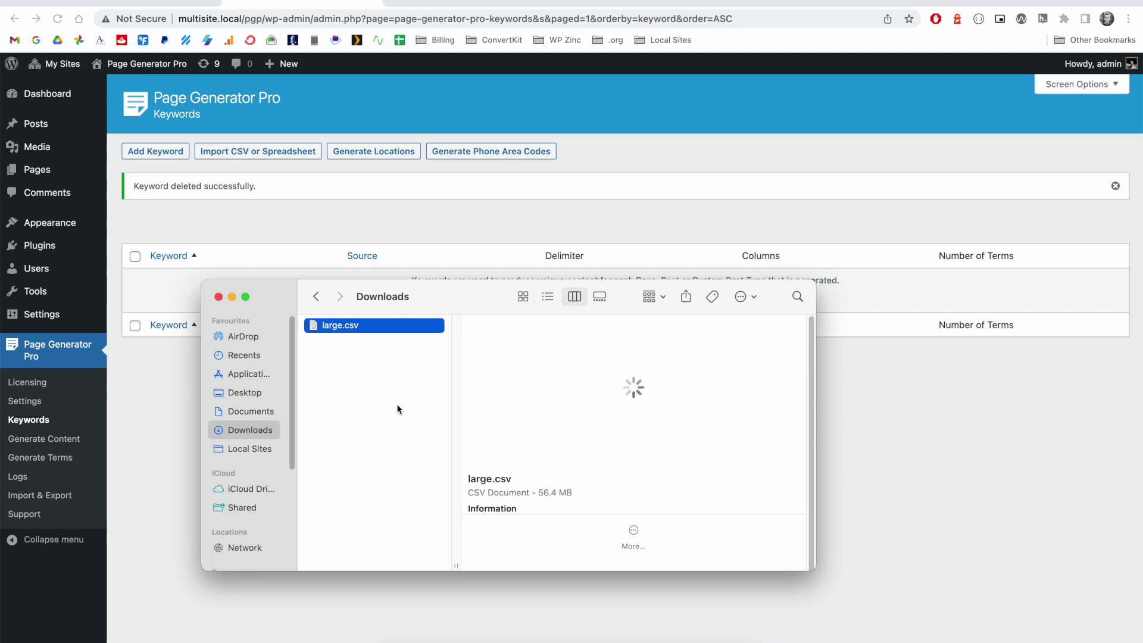
key("super+o")
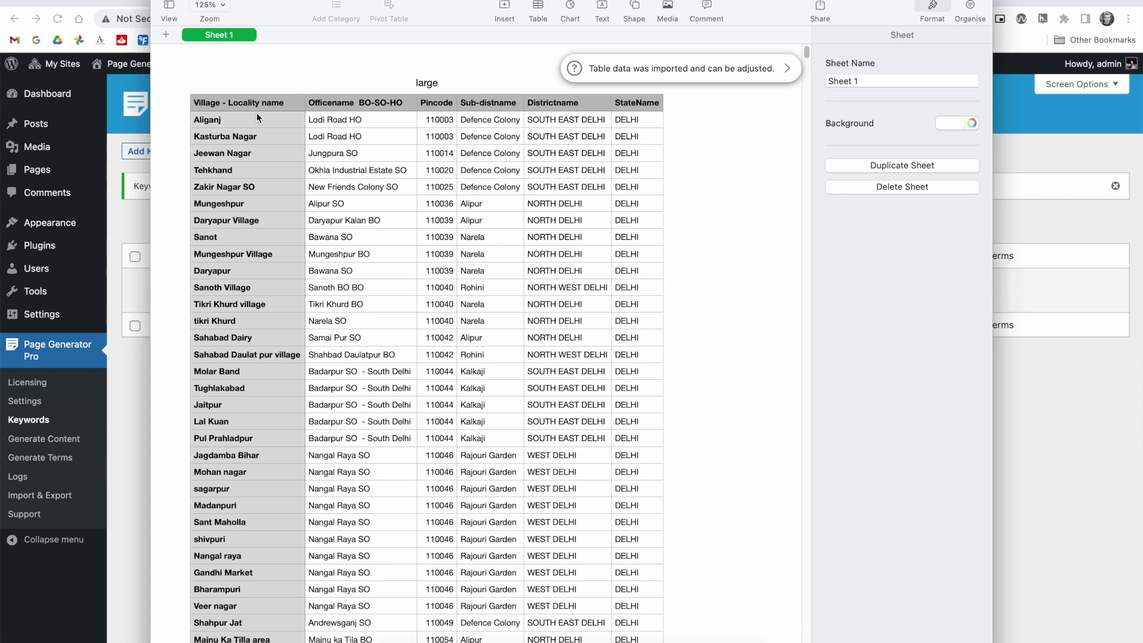
left_click_drag(256, 111, 637, 107)
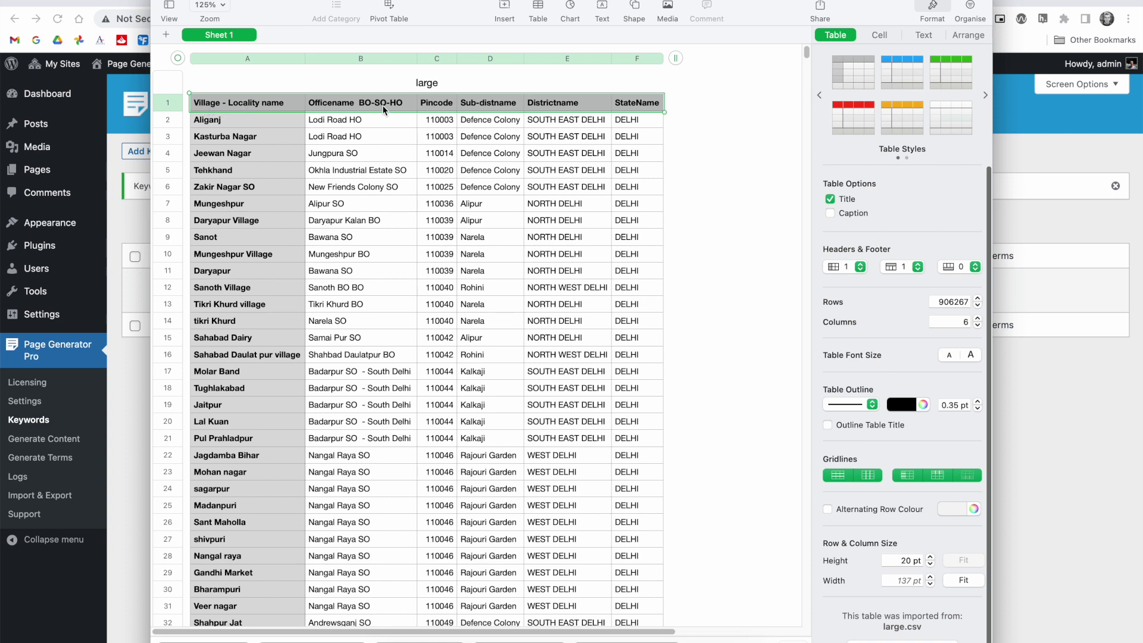
- Rename the headers to village and office_name, and remove the hyphen to make Subdistname
left_click_drag(283, 103, 196, 103)
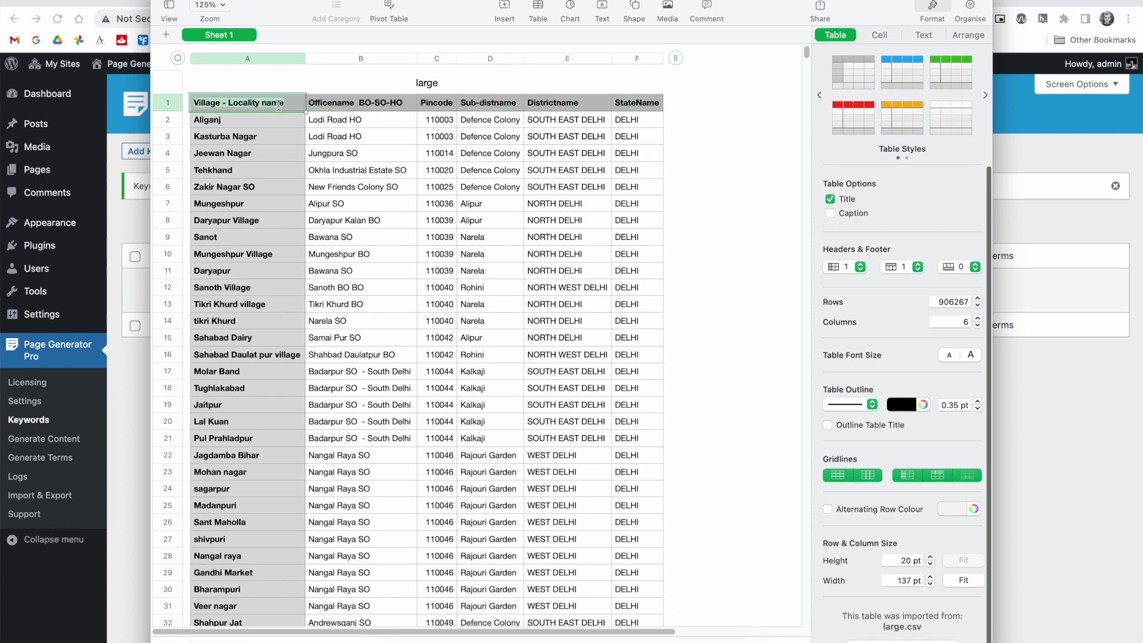
type("village")
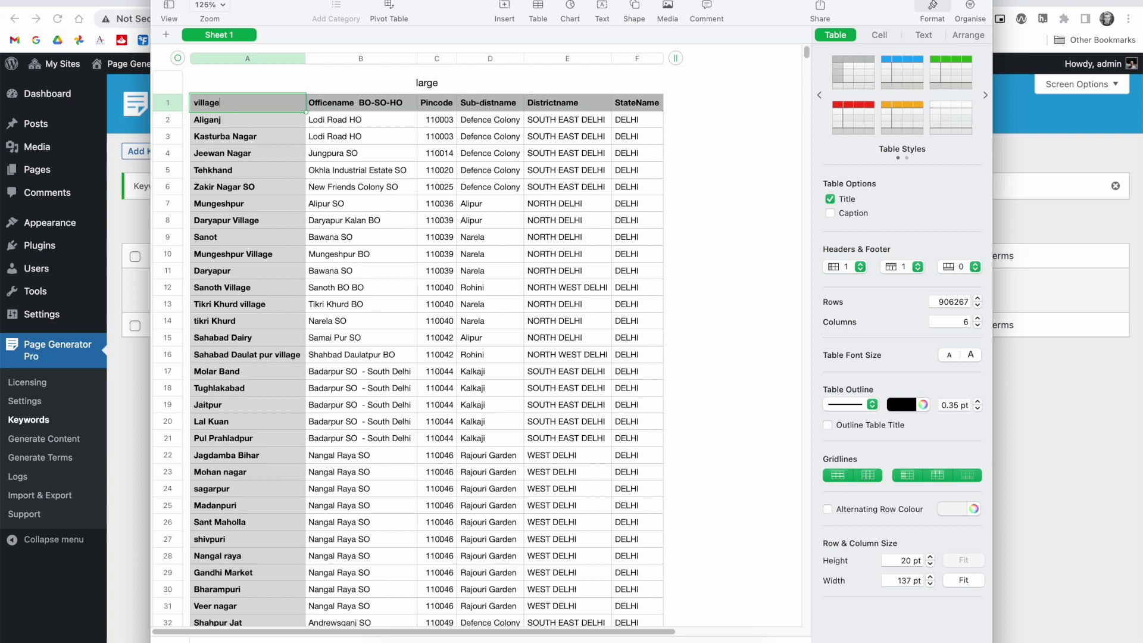
left_click(331, 103)
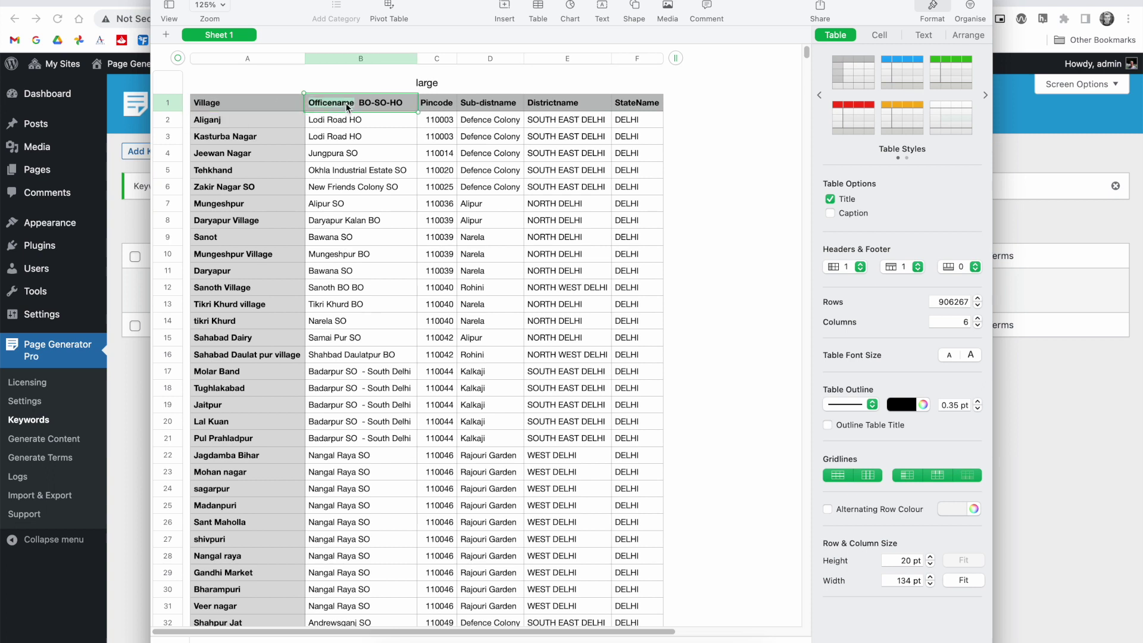
triple_click(347, 105)
type("office_name")
left_click(437, 107)
left_click(489, 104)
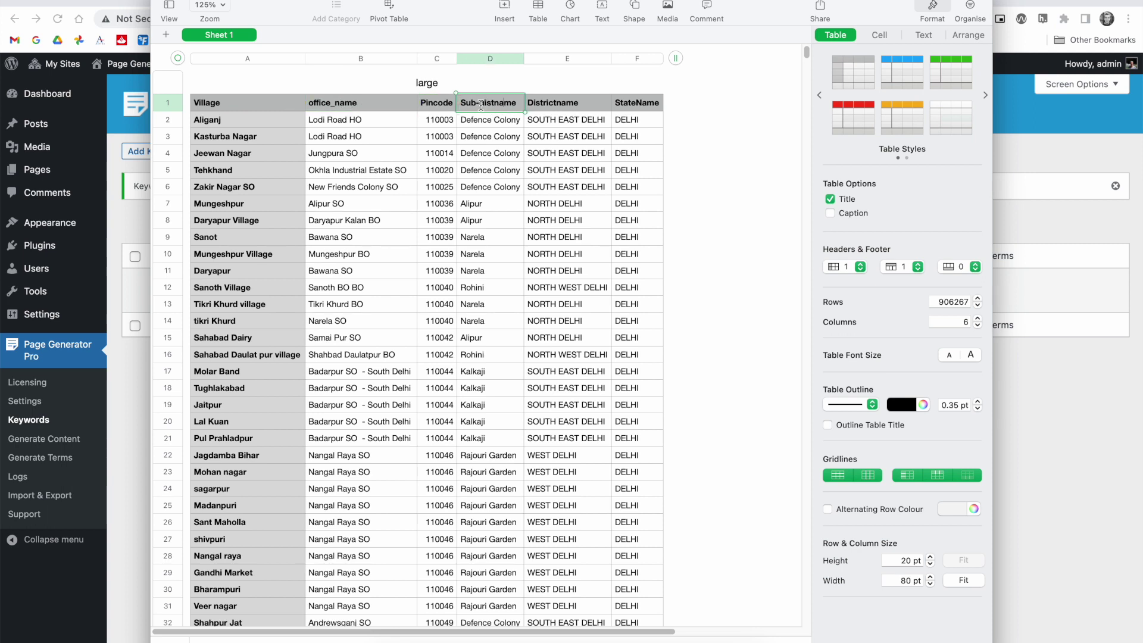
key("BackSpace")
left_click(559, 105)
left_click(226, 102)
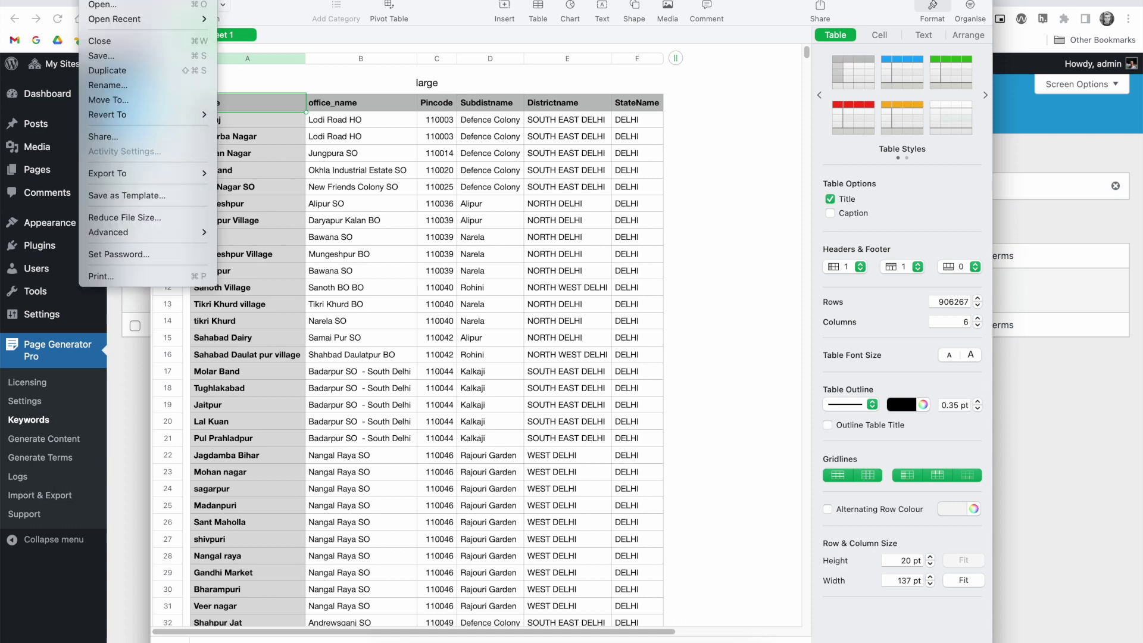
- Export the edited spreadsheet to CSV from the File > Export To menu
mouse_move(137, 174)
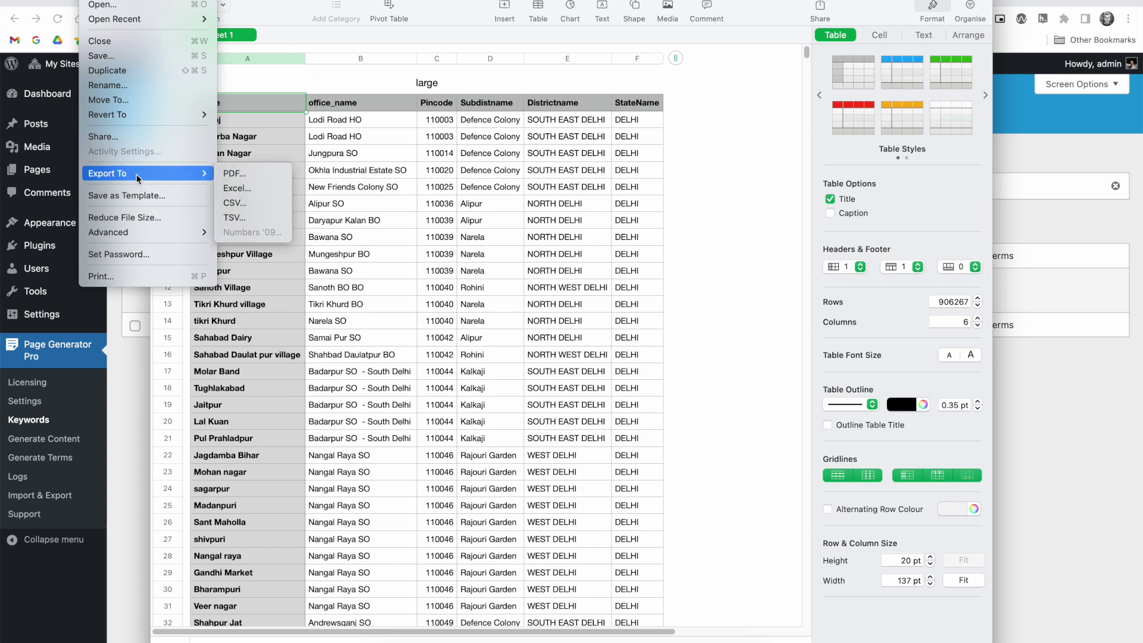
left_click(244, 203)
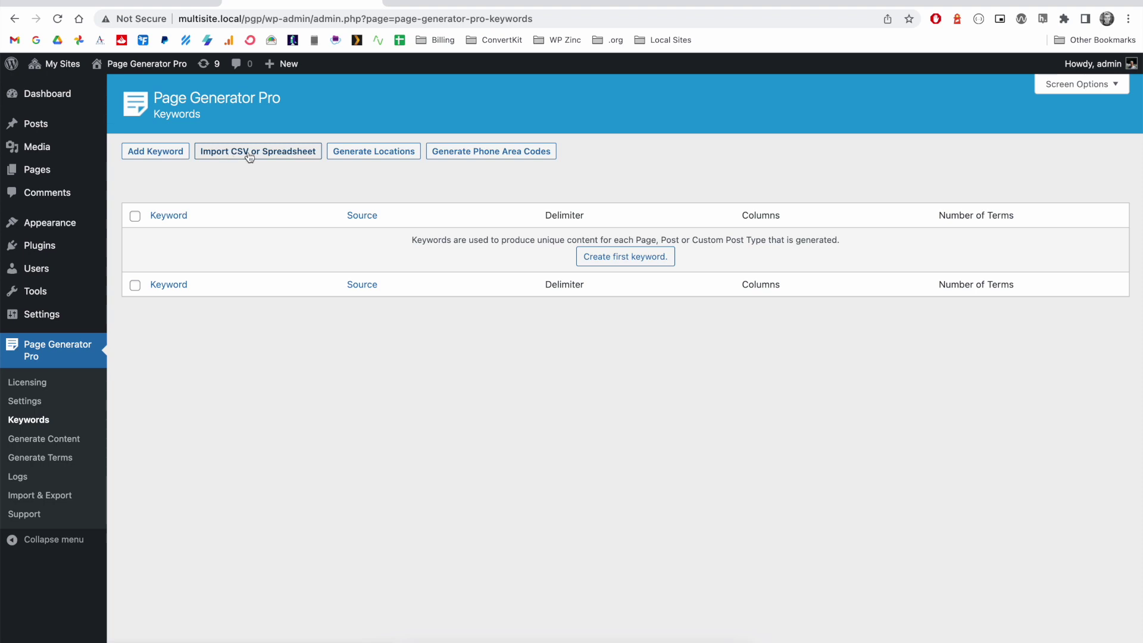
- Add a new keyword and set its Source to CSV File
left_click(161, 155)
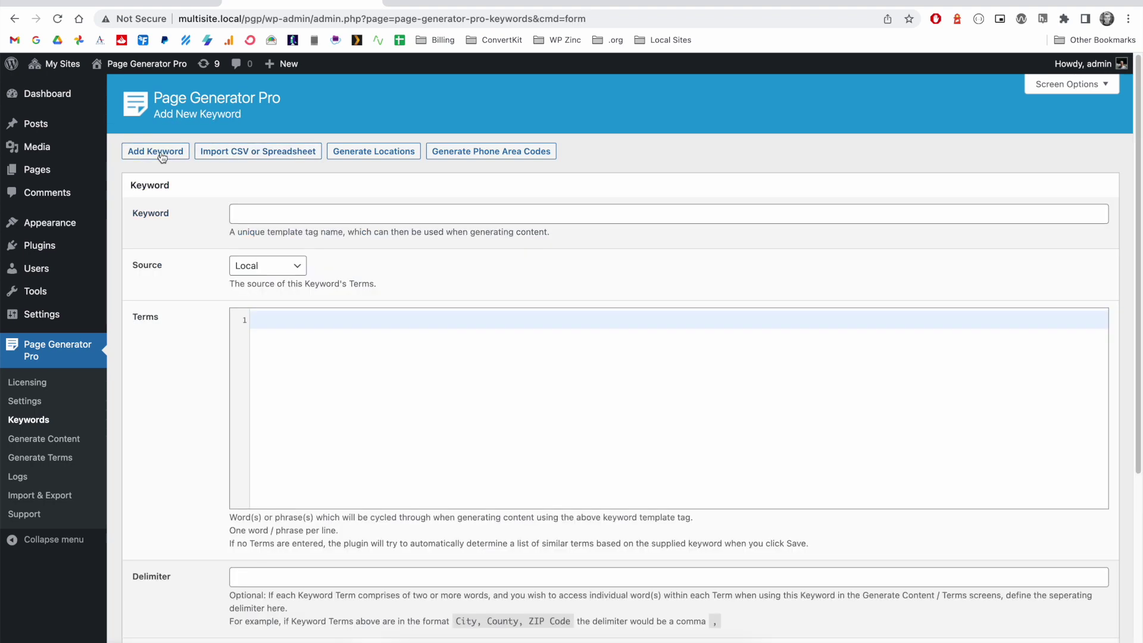
left_click(276, 269)
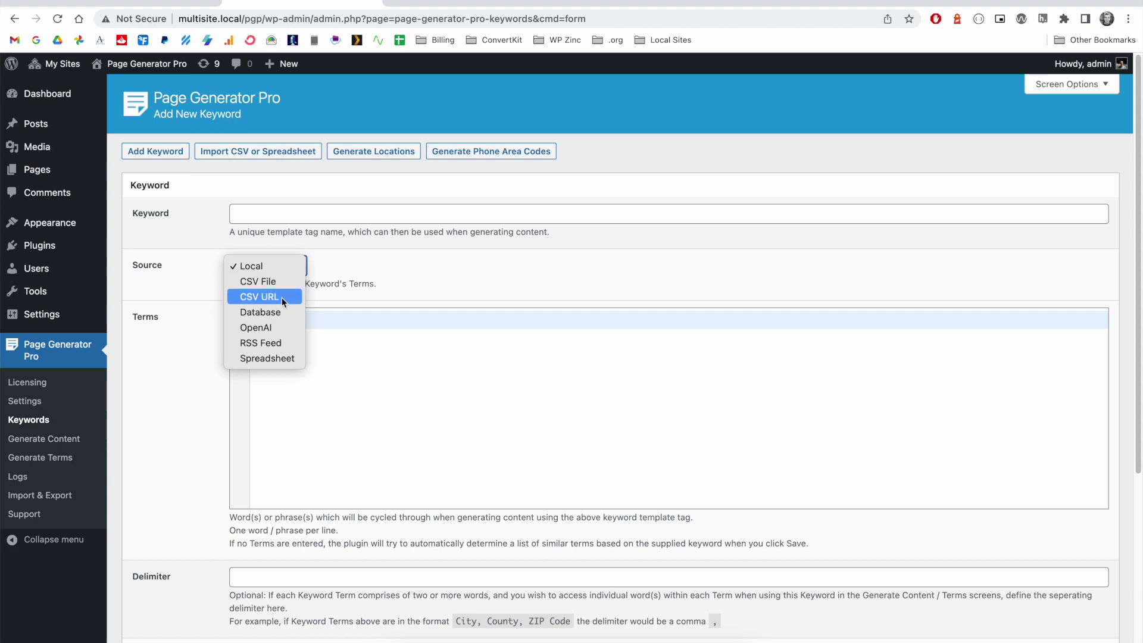
left_click(271, 297)
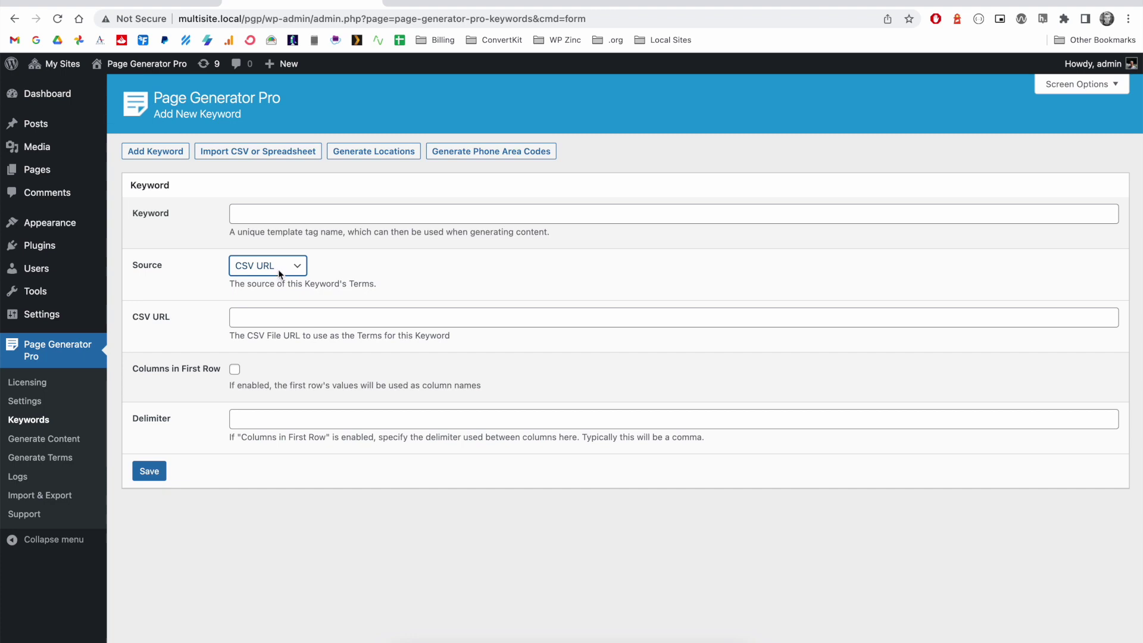
left_click(278, 269)
left_click(276, 251)
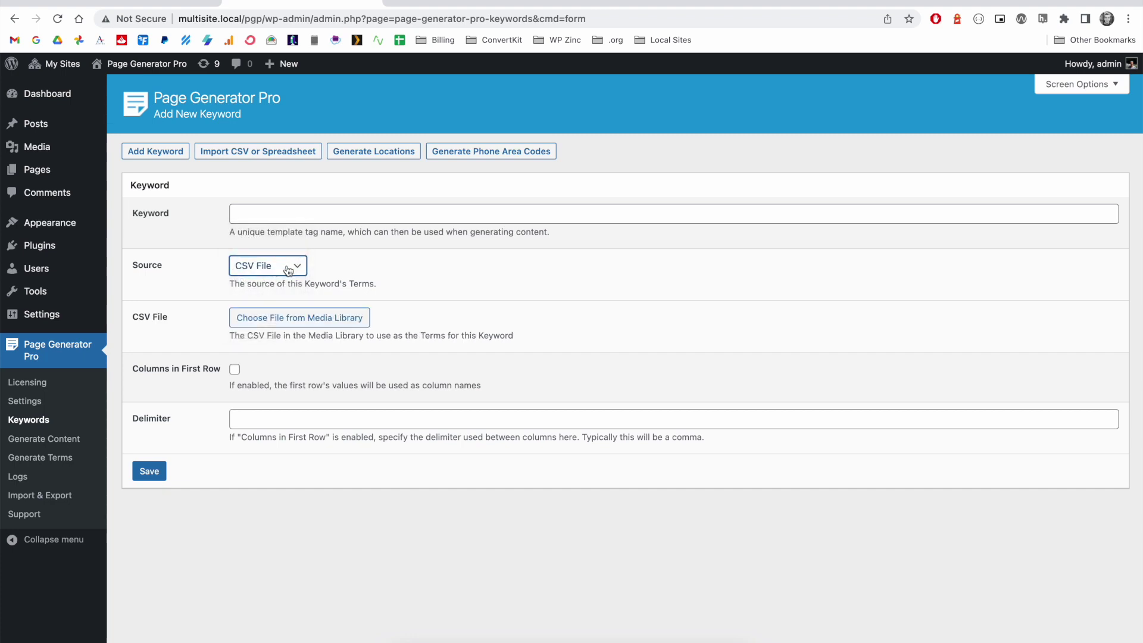
- Try uploading the large CSV from Downloads through the Media Library uploader
left_click(292, 321)
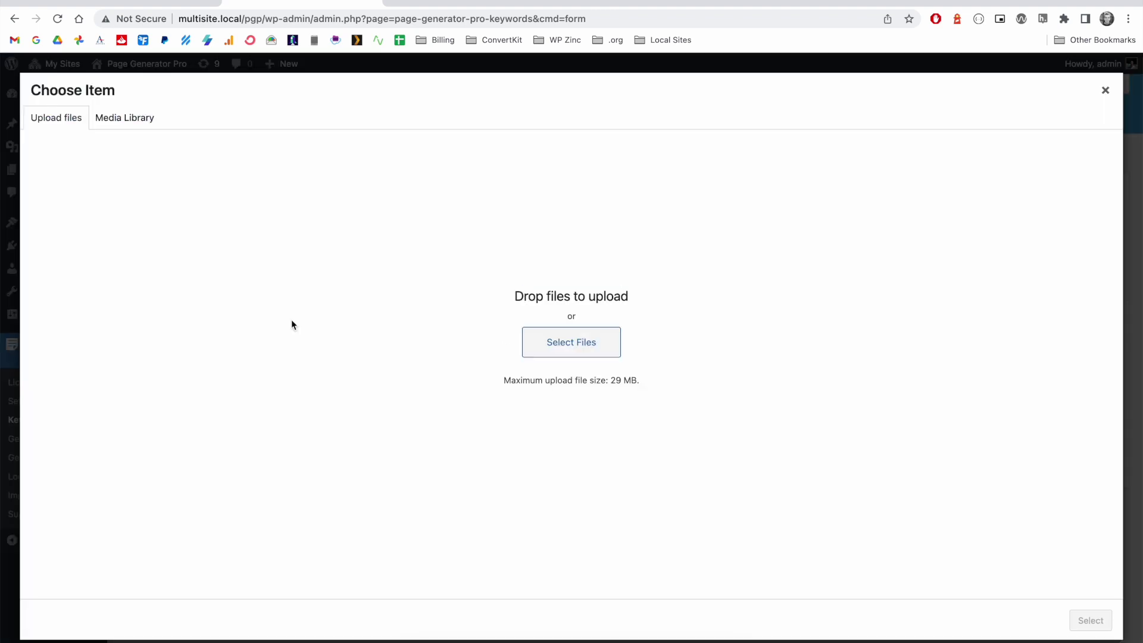
left_click(553, 342)
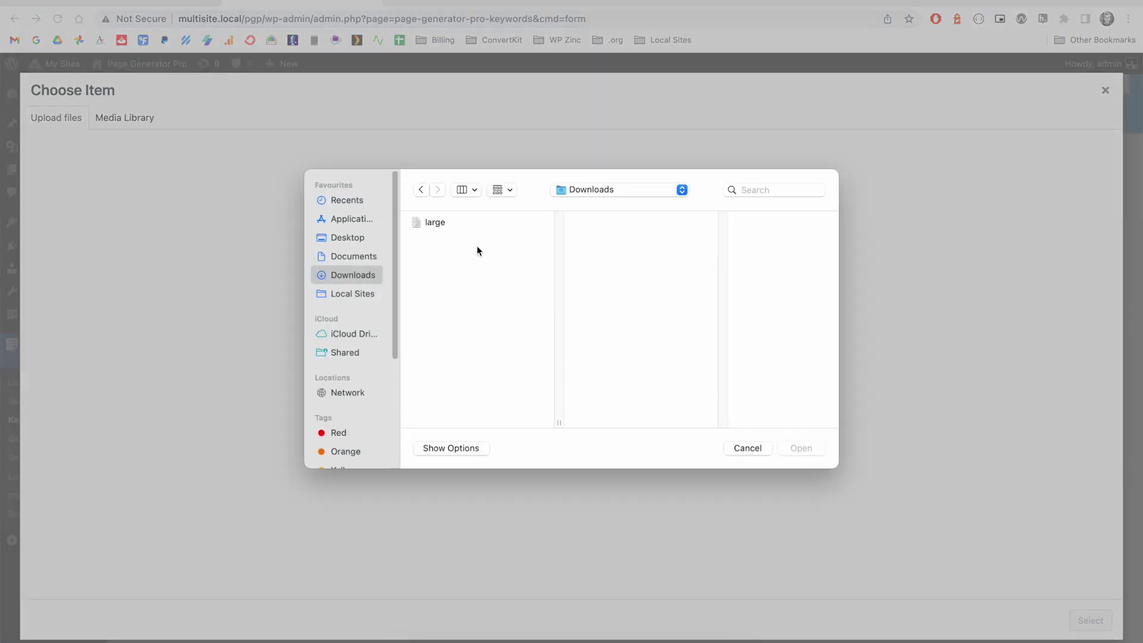
left_click(441, 224)
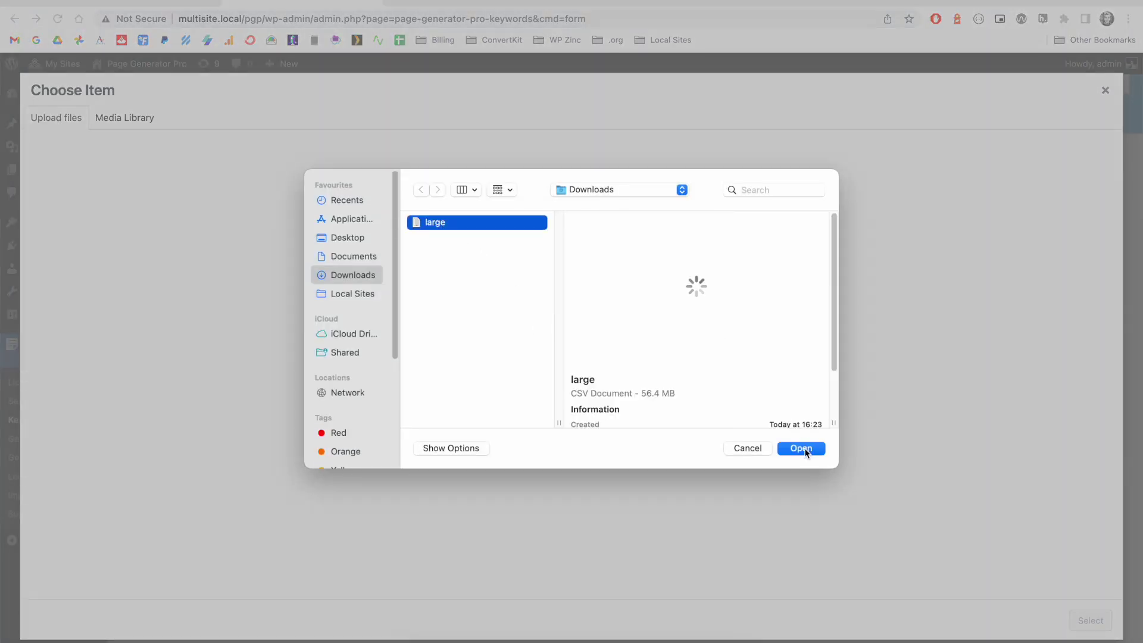
left_click(802, 447)
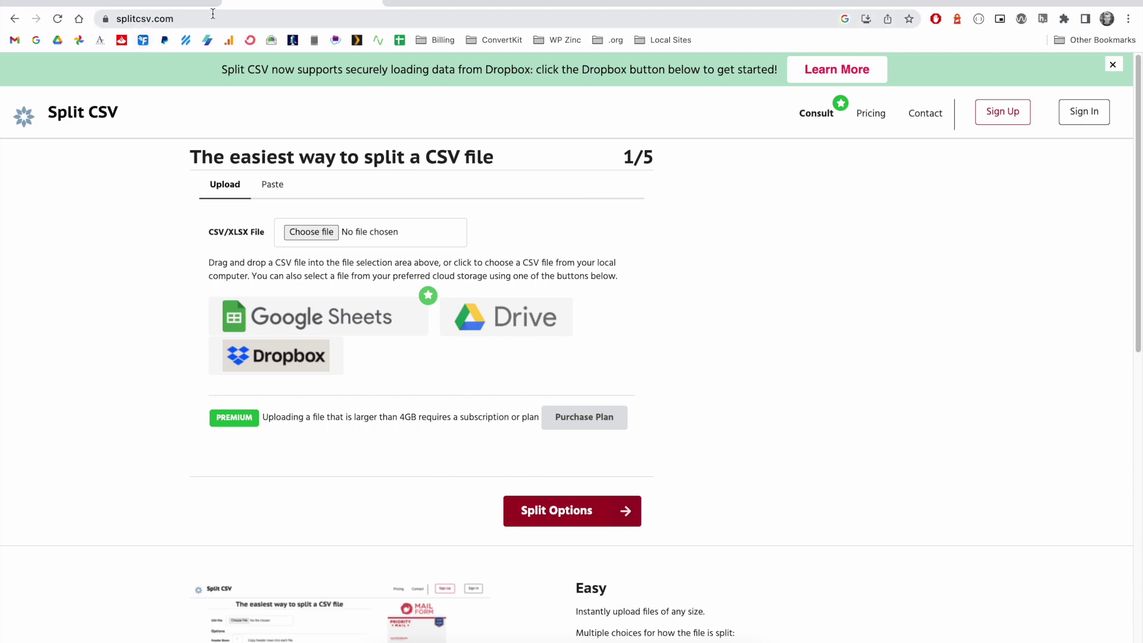
- Upload large.csv from Downloads to Split CSV and continue to the split options
left_click(315, 231)
left_click(441, 222)
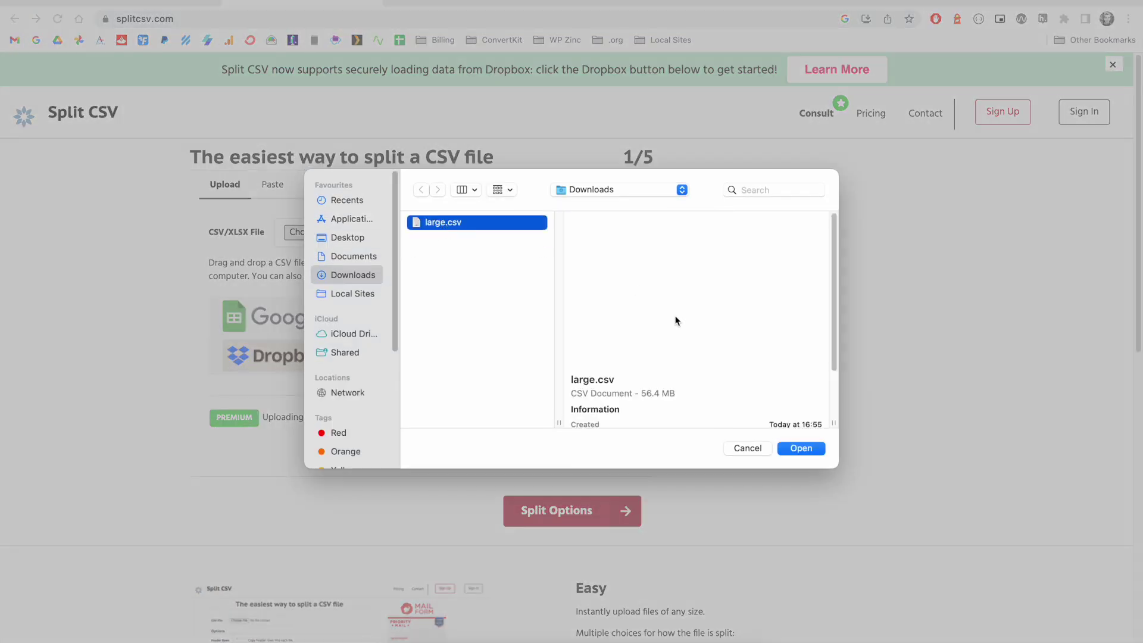
left_click(800, 448)
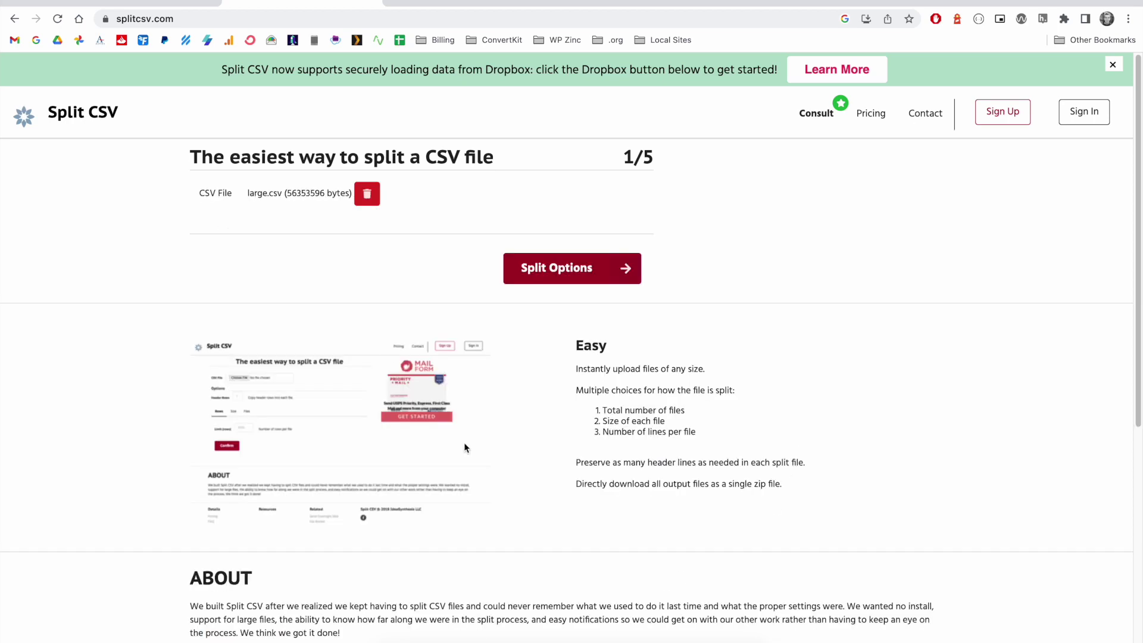
left_click(582, 275)
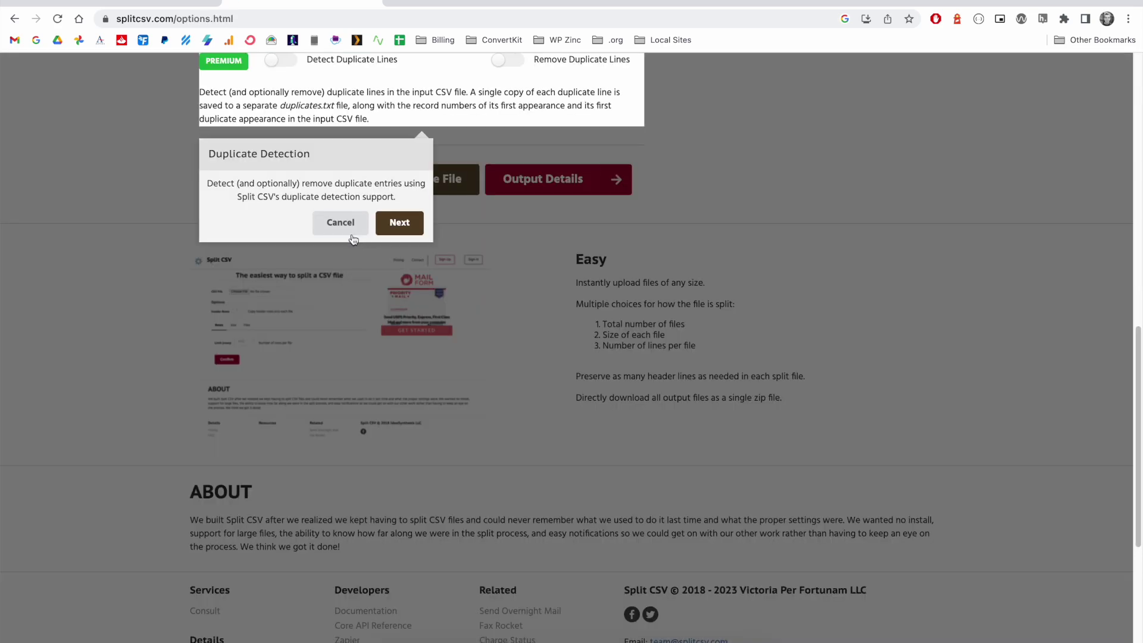
- Dismiss duplicate detection, set the line limit to 100000, and continue to output details
left_click(338, 230)
scroll(666, 334, "up", 9)
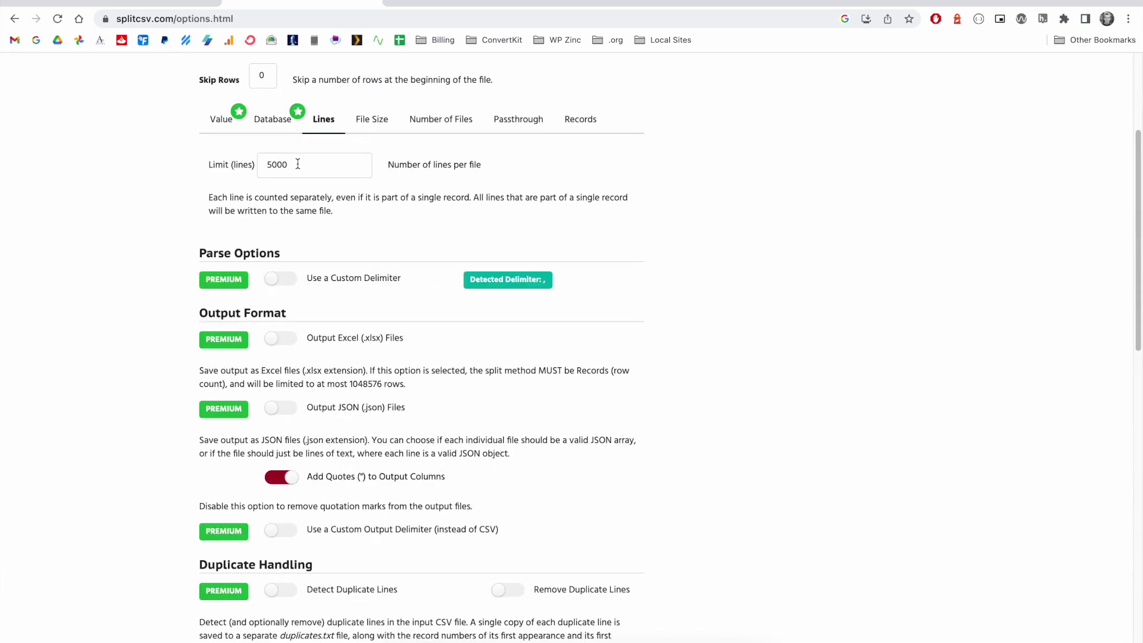
left_click_drag(288, 164, 267, 164)
type("100000")
scroll(681, 285, "down", 4)
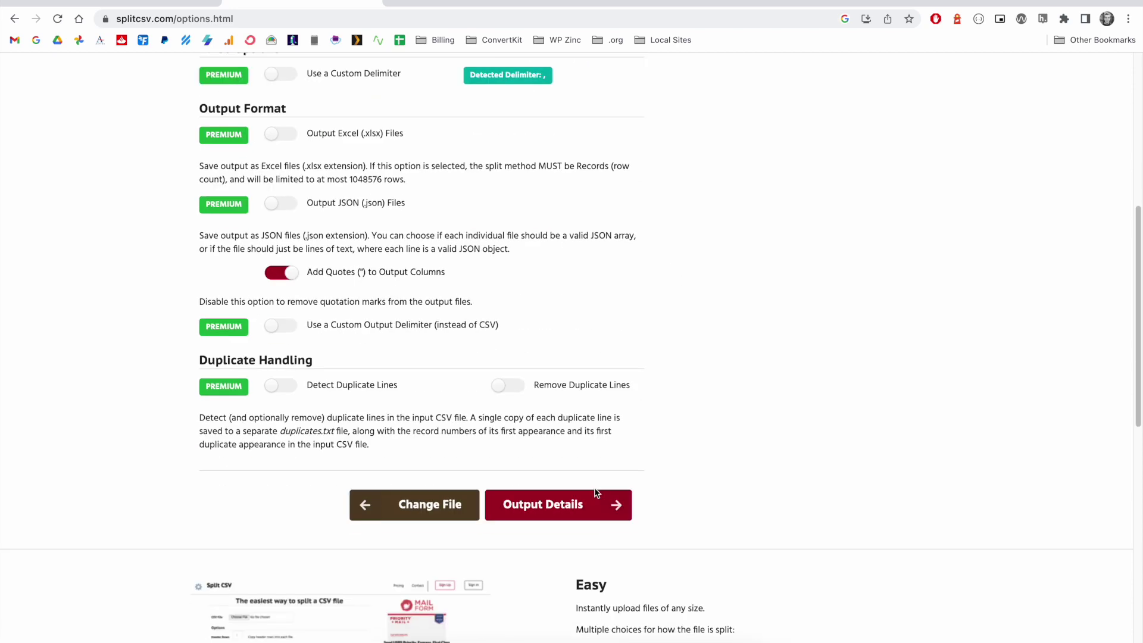
left_click(570, 506)
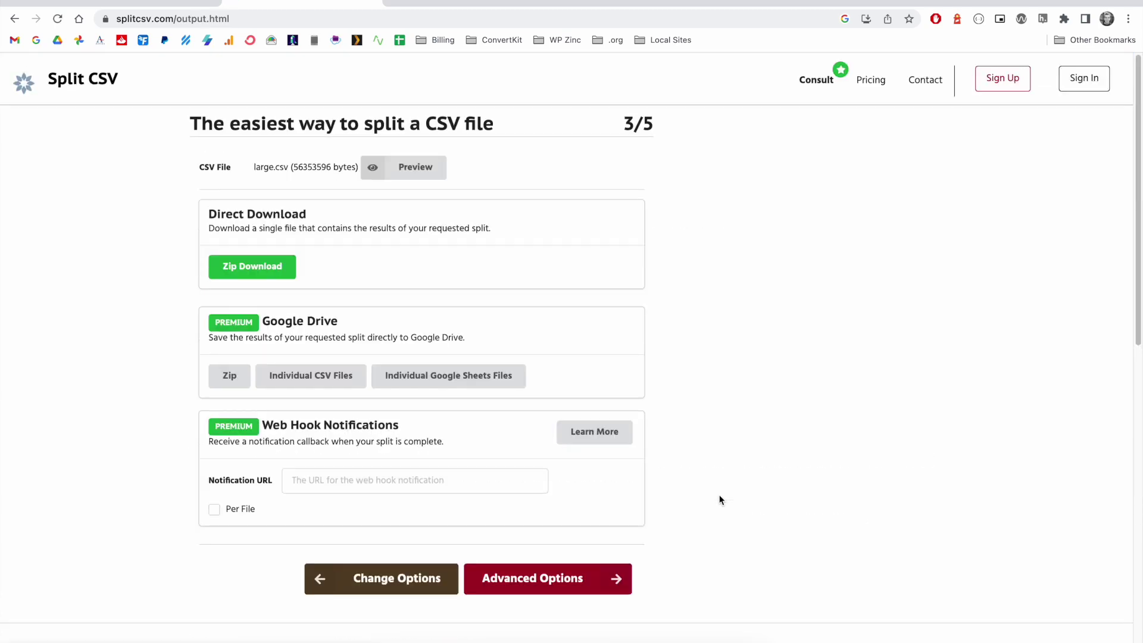
- Skip the validation tour, confirm the order, and enter the contact e-mail address
left_click(564, 615)
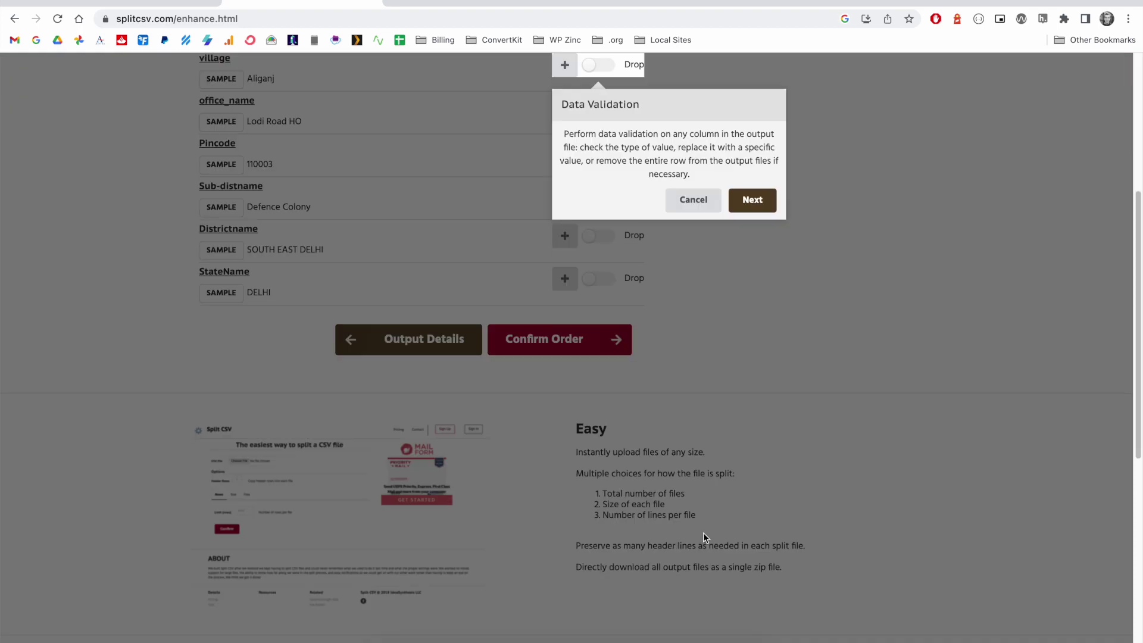
left_click(704, 196)
left_click(576, 348)
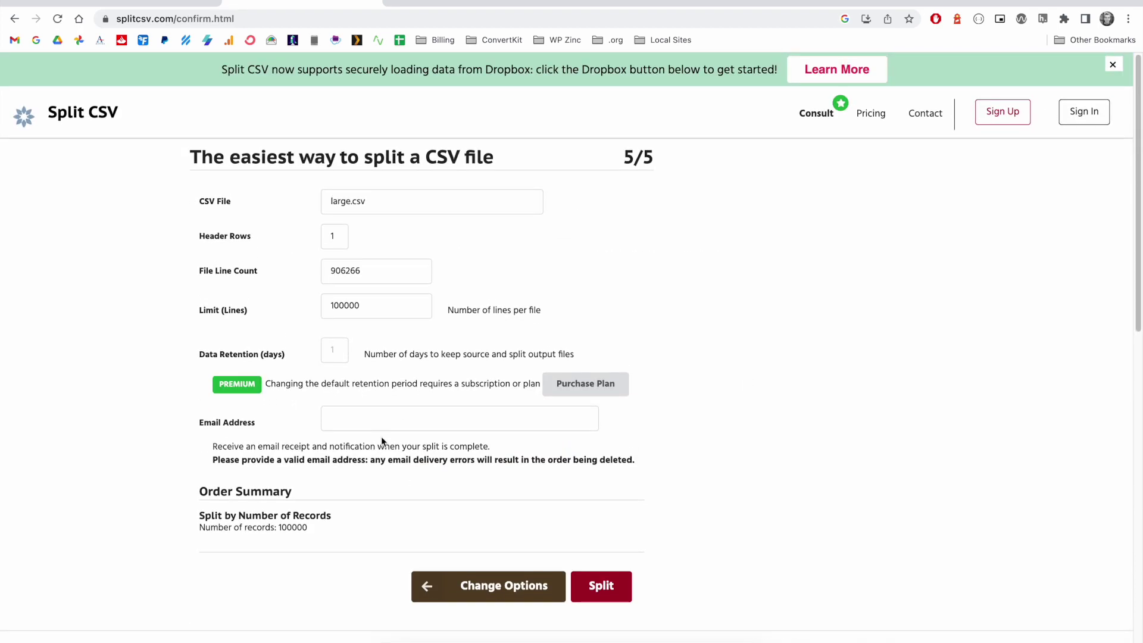
left_click(385, 416)
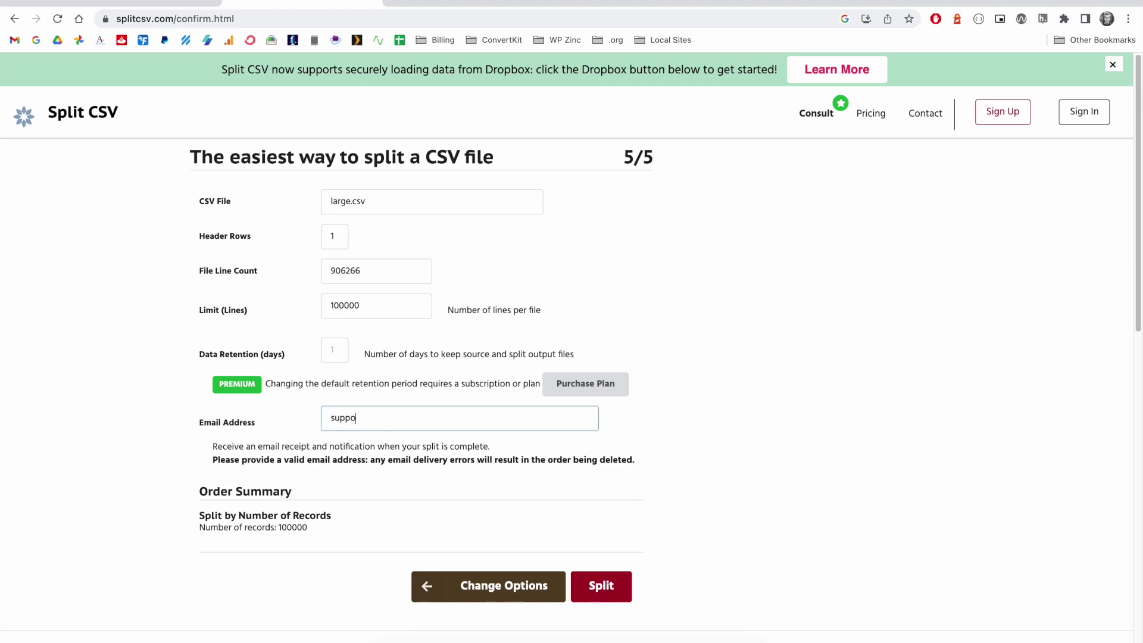
- Run the split, download the results zip, and open the large-1 to large-10 folder
left_click(607, 587)
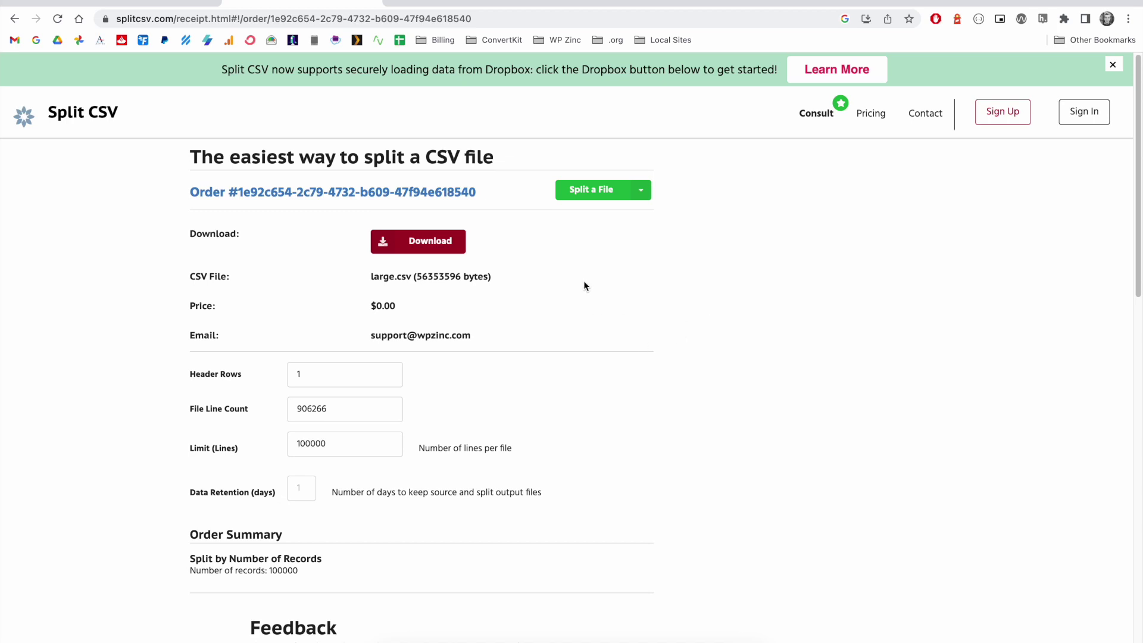
left_click(464, 248)
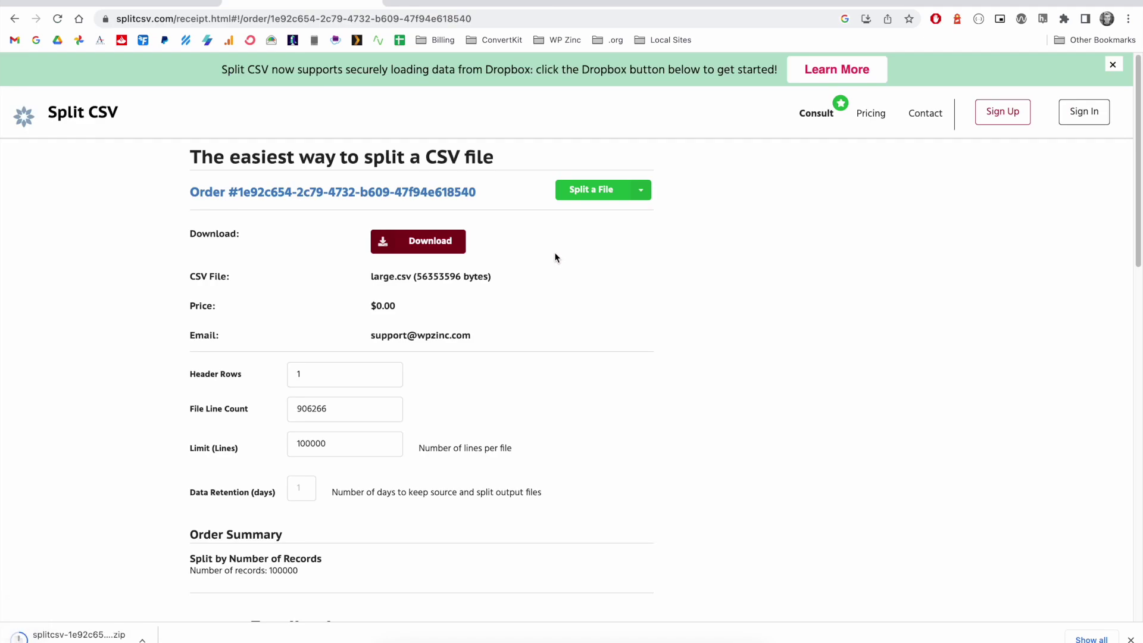
left_click(78, 638)
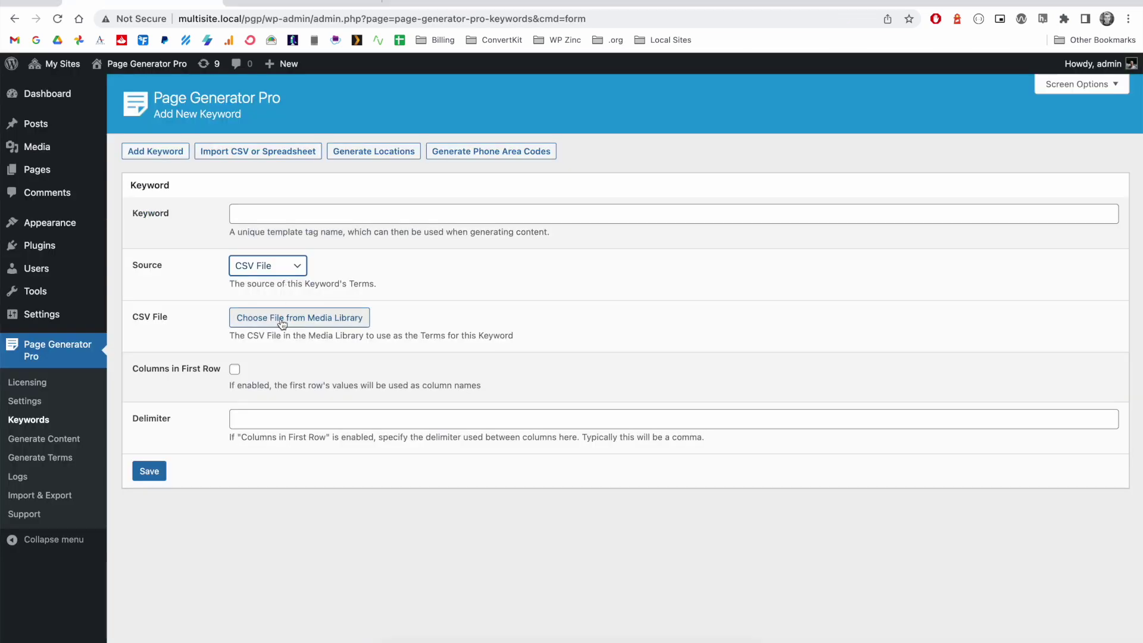
- Upload large-1.csv from the split results and use it as the keyword's CSV file
left_click(280, 320)
left_click(609, 350)
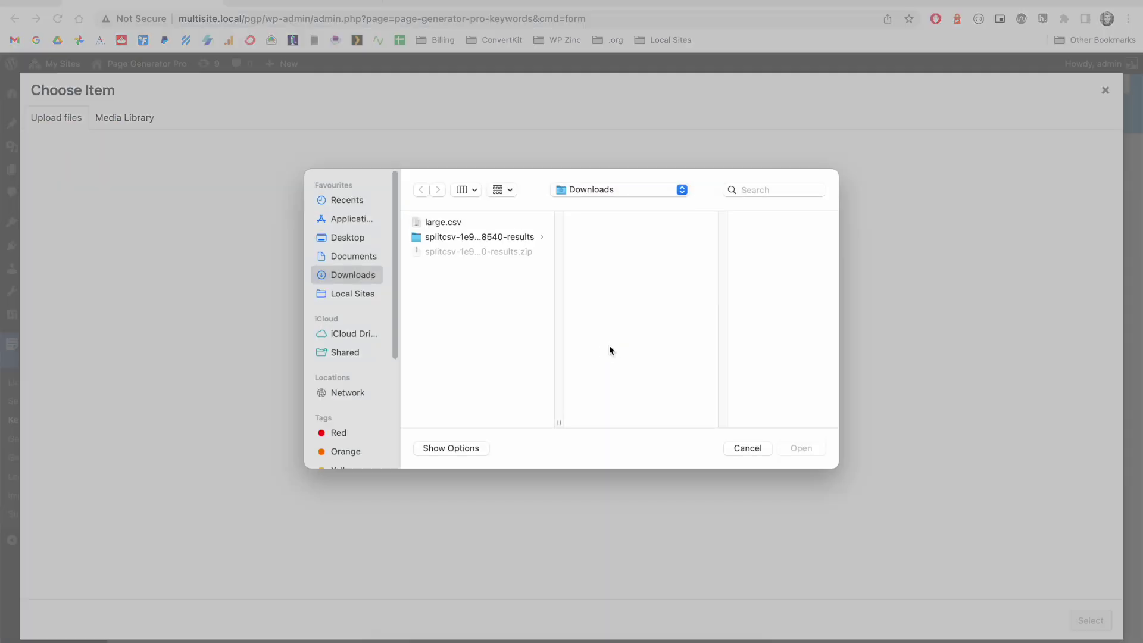
left_click(488, 238)
left_click(599, 223)
left_click(801, 449)
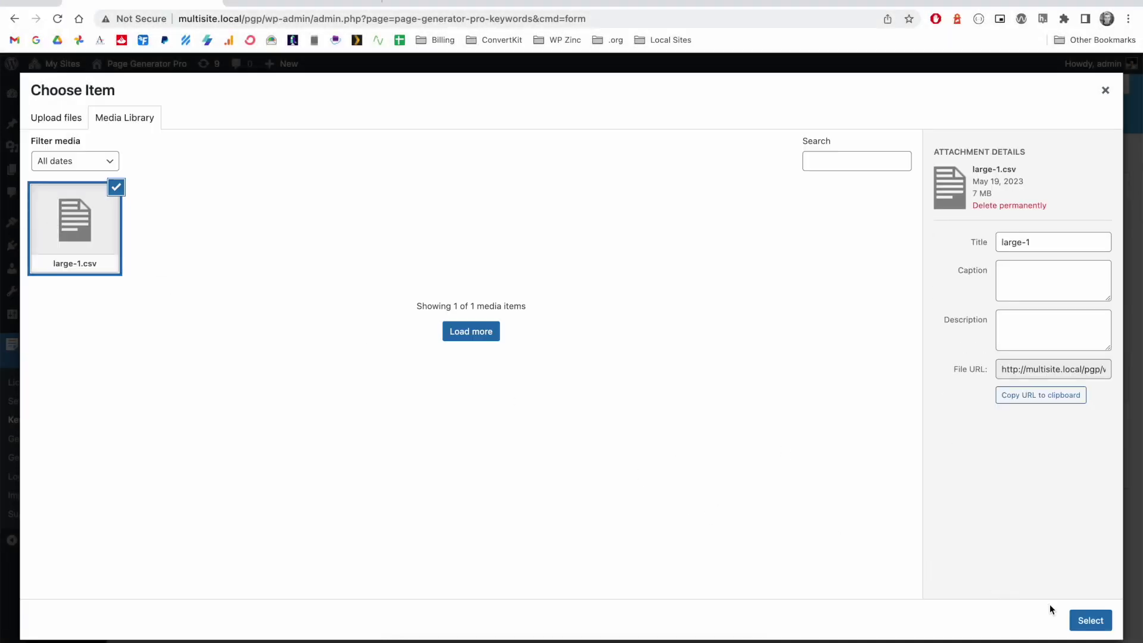
left_click(1089, 620)
- Name the keyword large_csv_1, enable Columns in First Row, set a comma delimiter, and save
left_click(290, 216)
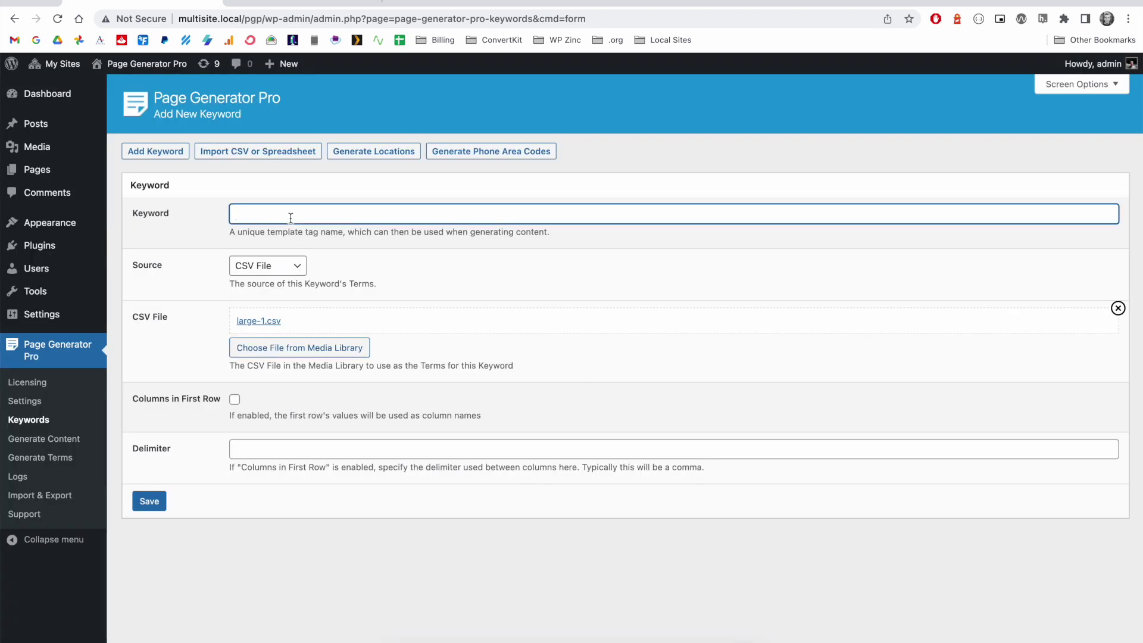
type("large_csv_1")
left_click(234, 401)
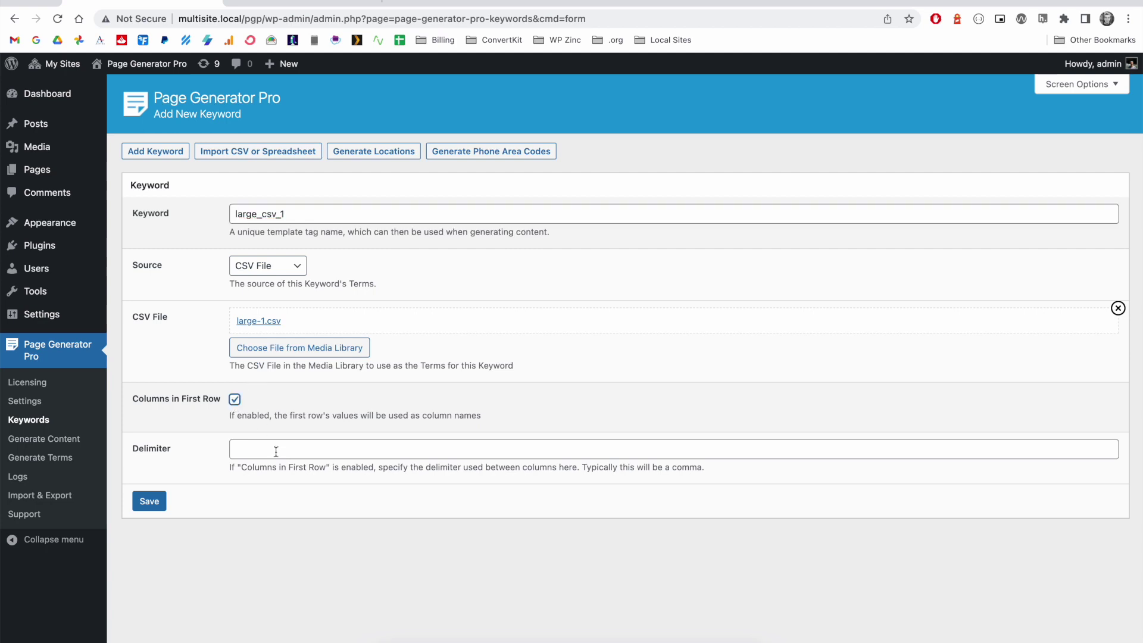
left_click(275, 447)
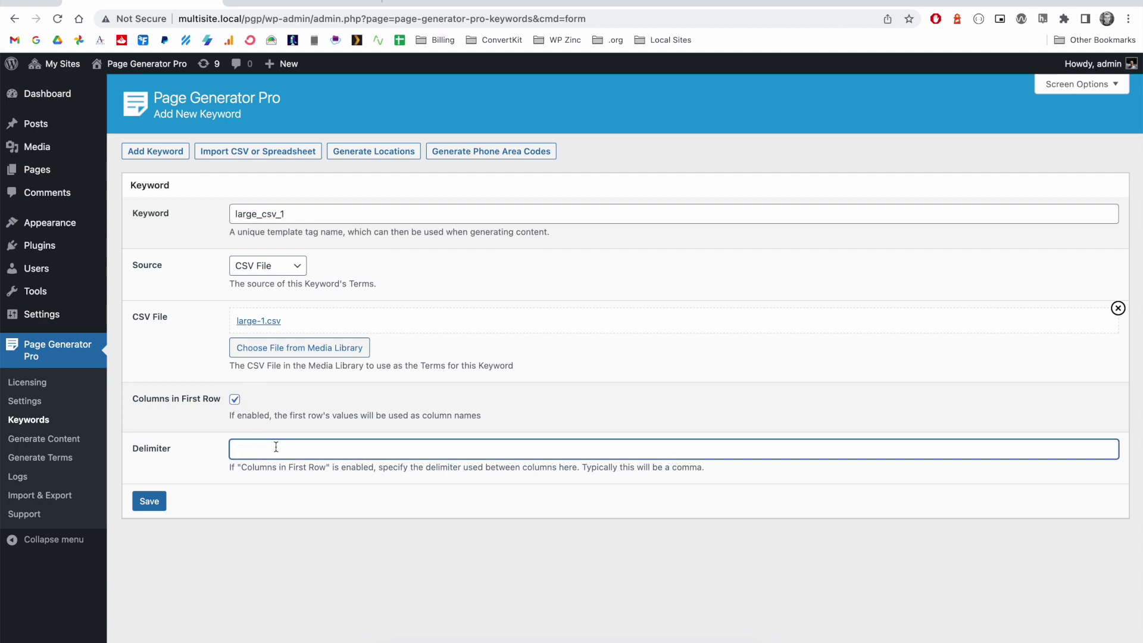
type(",")
left_click(151, 503)
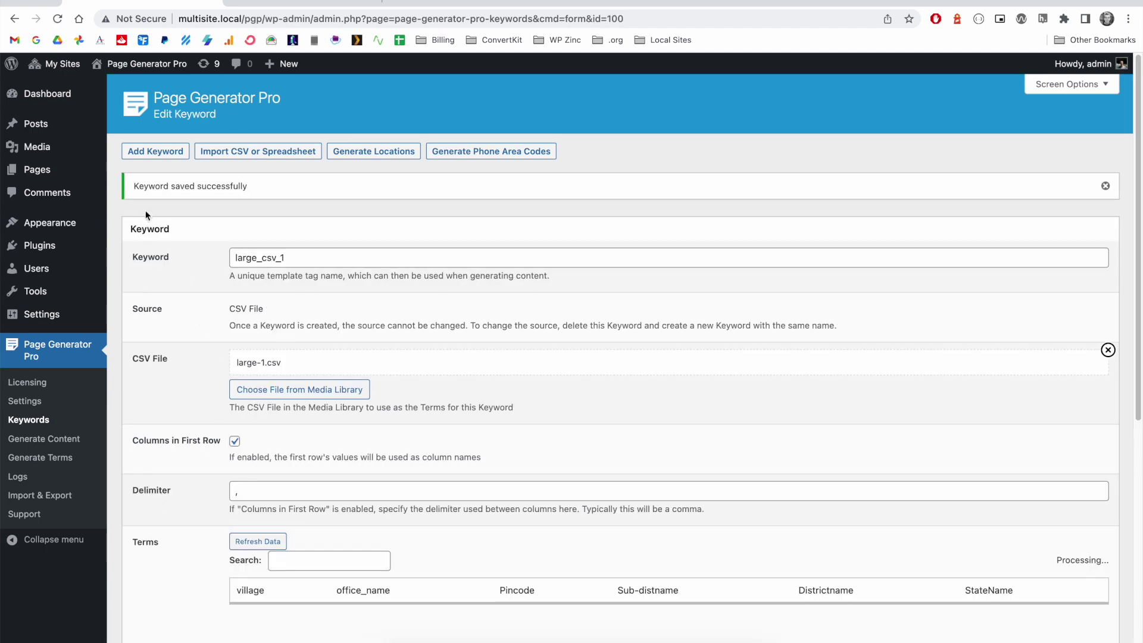
scroll(170, 485, "down", 5)
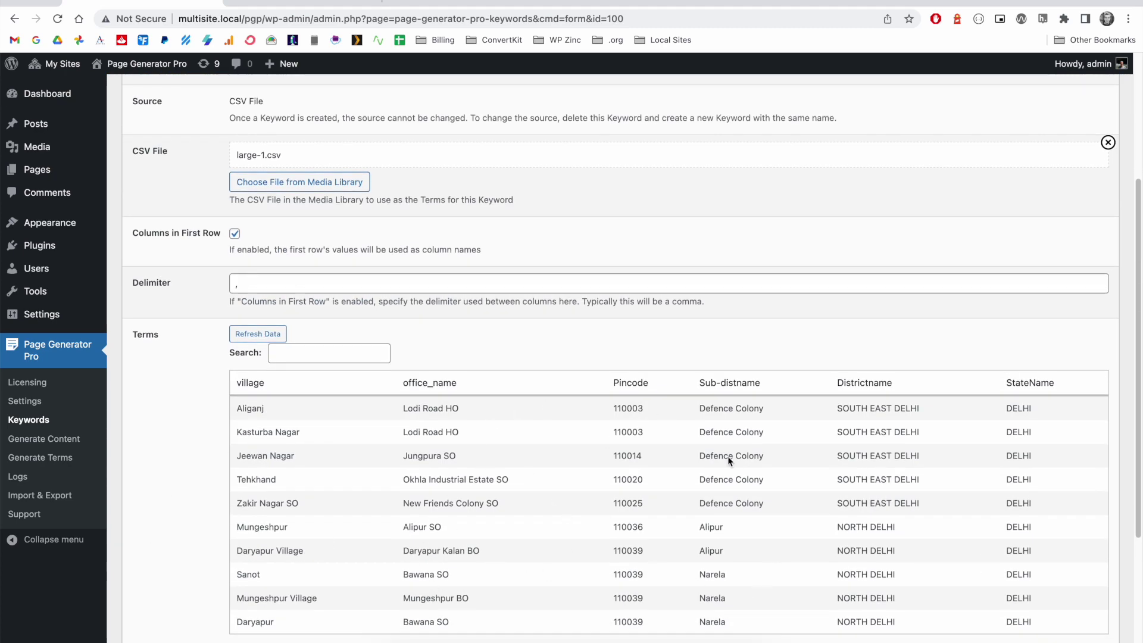
scroll(669, 527, "up", 5)
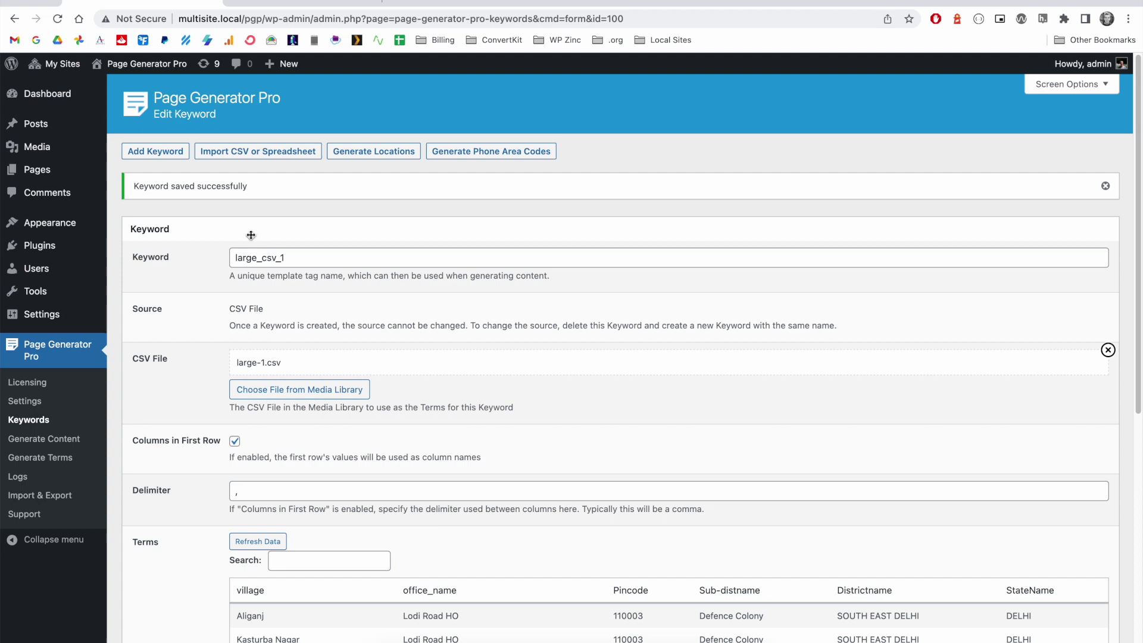
left_click(162, 151)
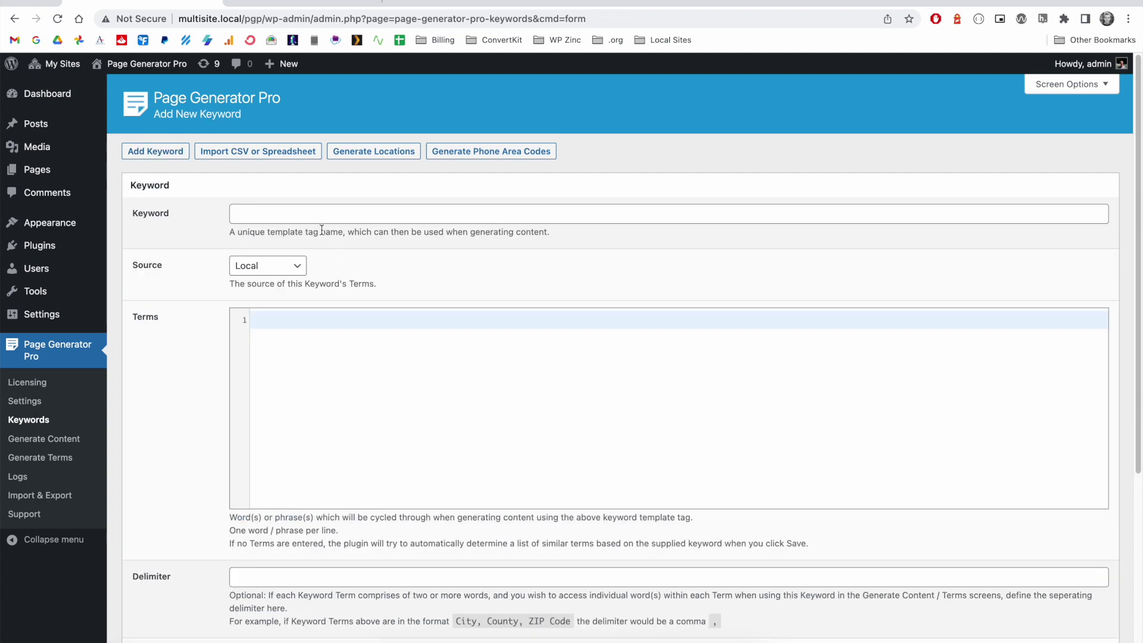
- Name the new keyword large_csv_2 and set its Source to CSV File
left_click(314, 216)
type("large_csv_2")
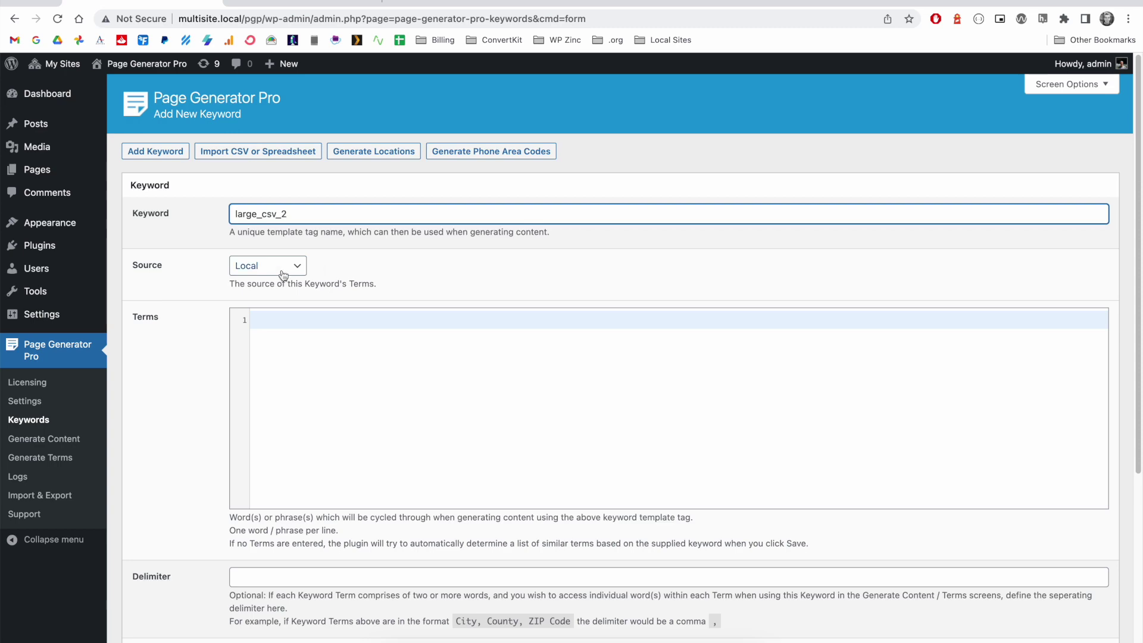
left_click(279, 271)
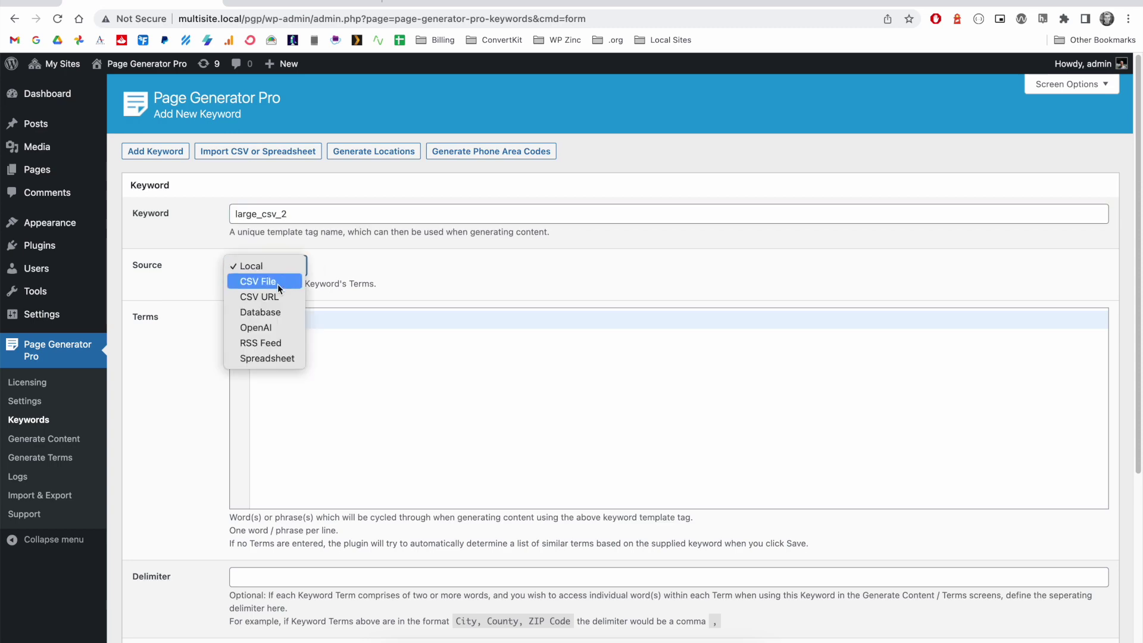
left_click(277, 284)
- Upload large-2.csv from the split results and use it as the CSV file
left_click(286, 317)
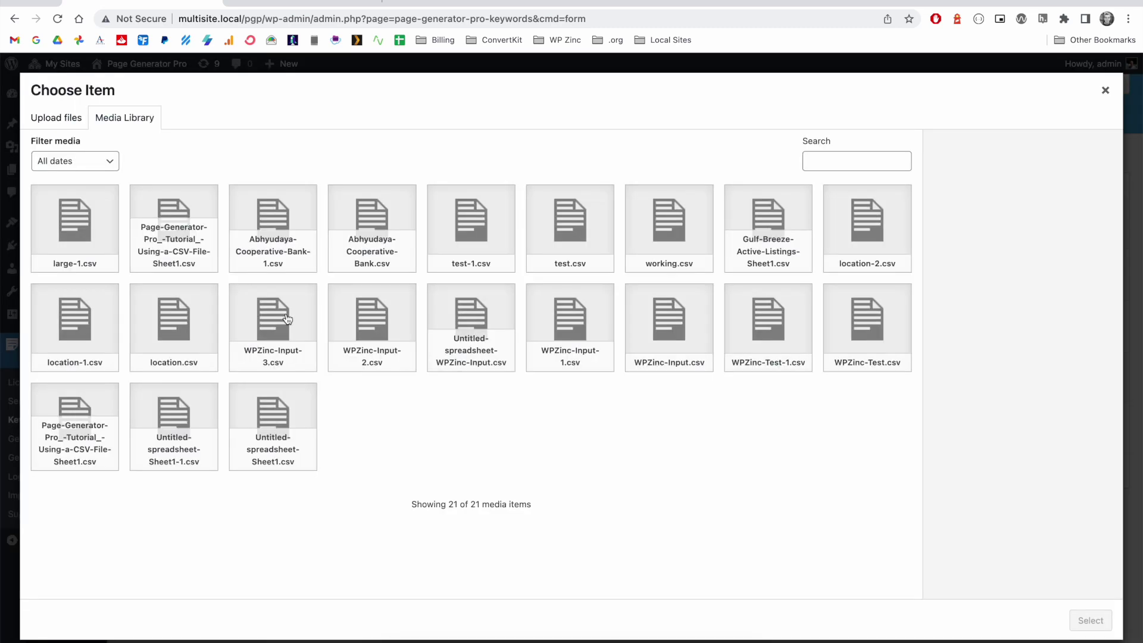
left_click(70, 118)
left_click(560, 350)
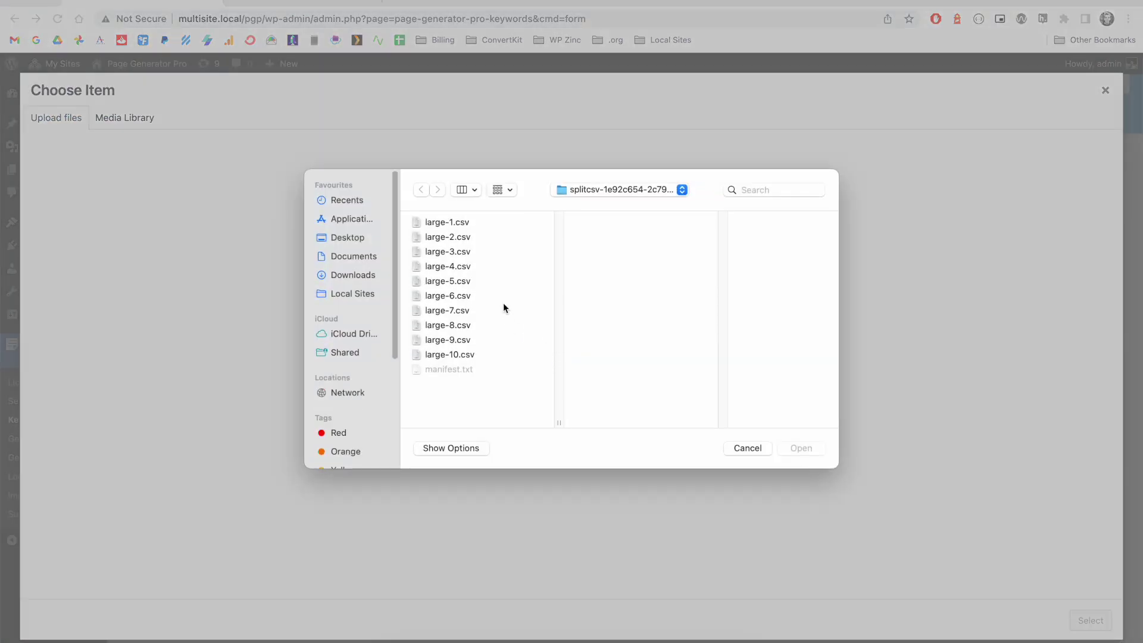
left_click(467, 238)
left_click(803, 448)
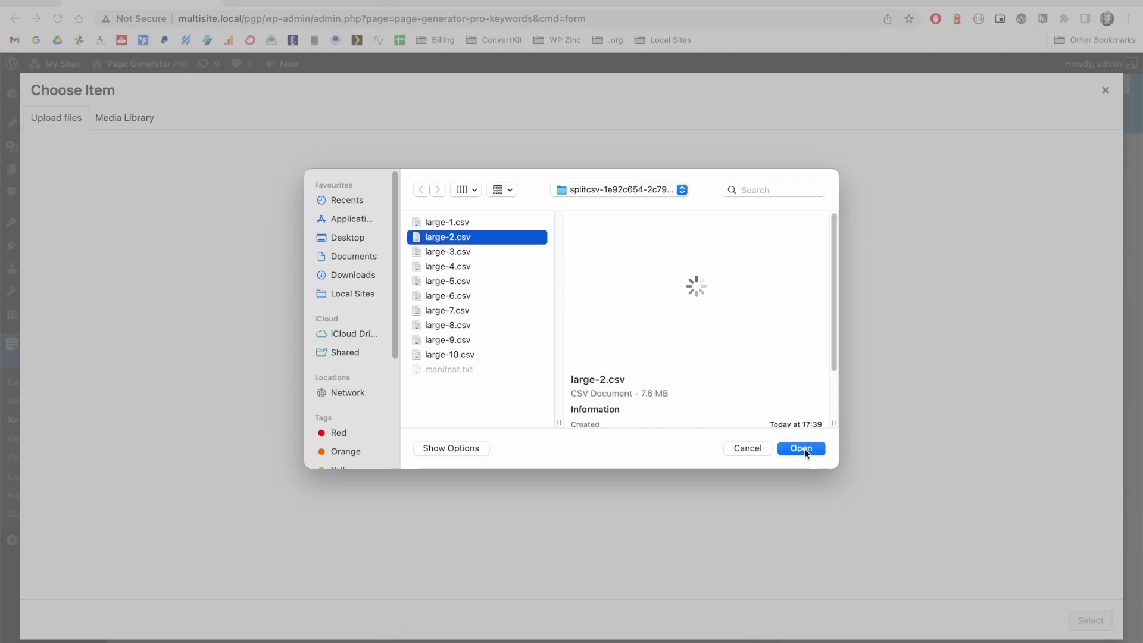
left_click(1105, 619)
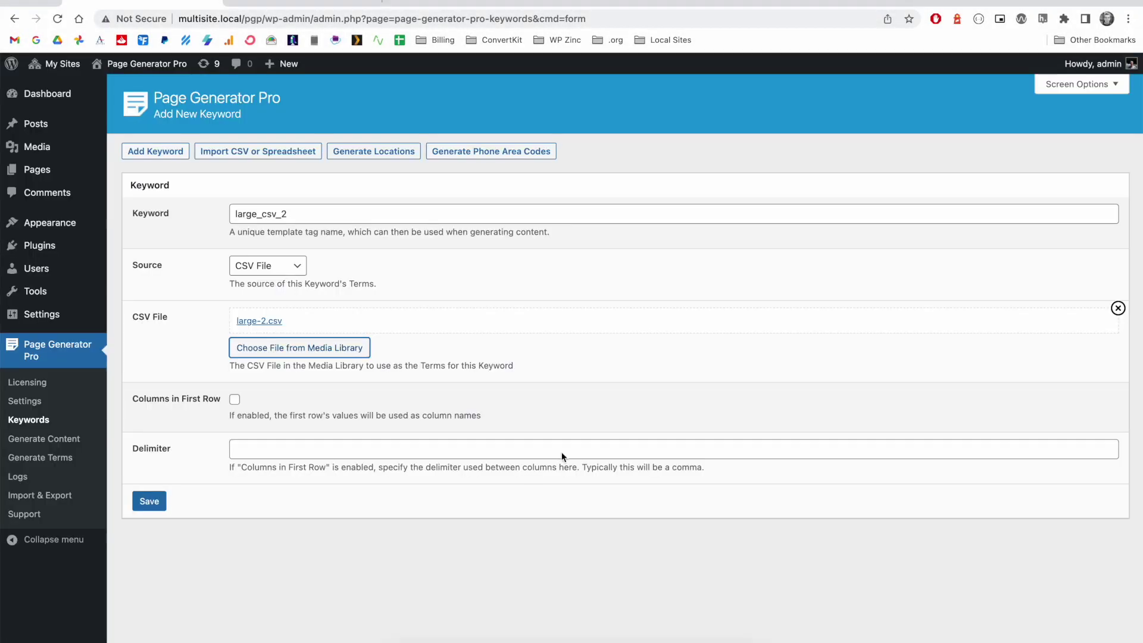
- Enable Columns in First Row, set a comma delimiter, and save the keyword
left_click(235, 400)
left_click(256, 444)
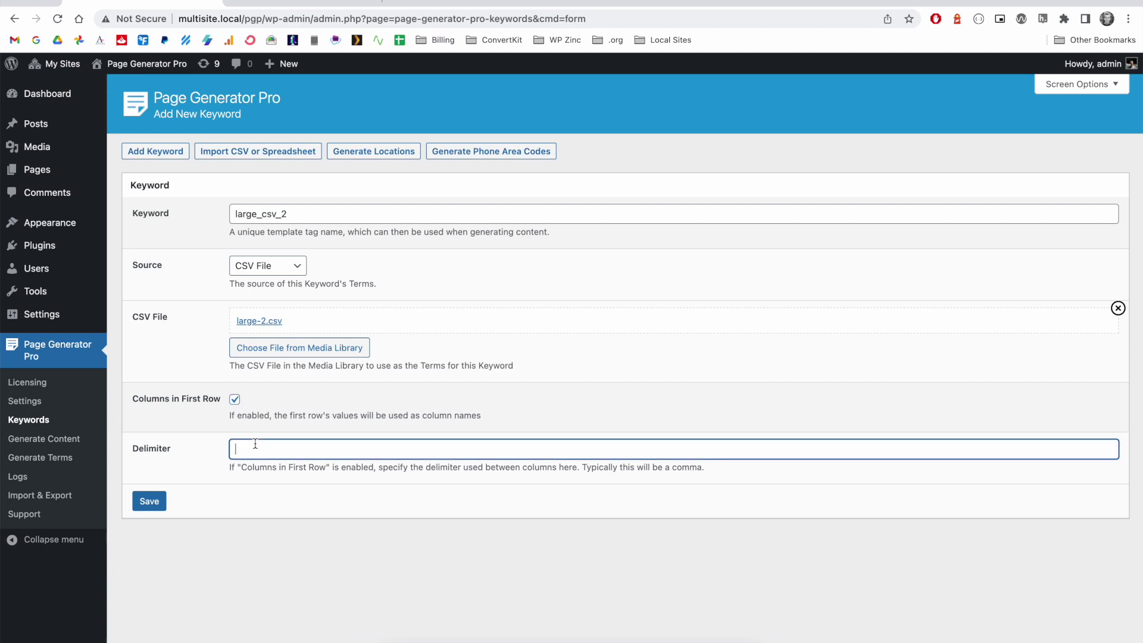
type(",")
left_click(149, 501)
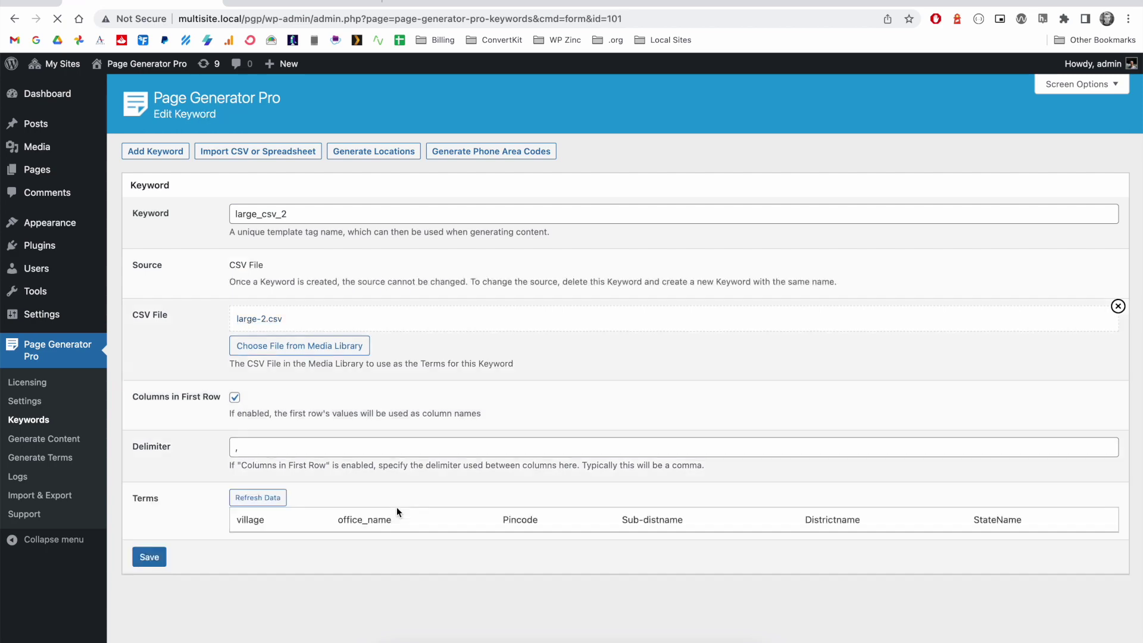
scroll(530, 594, "down", 4)
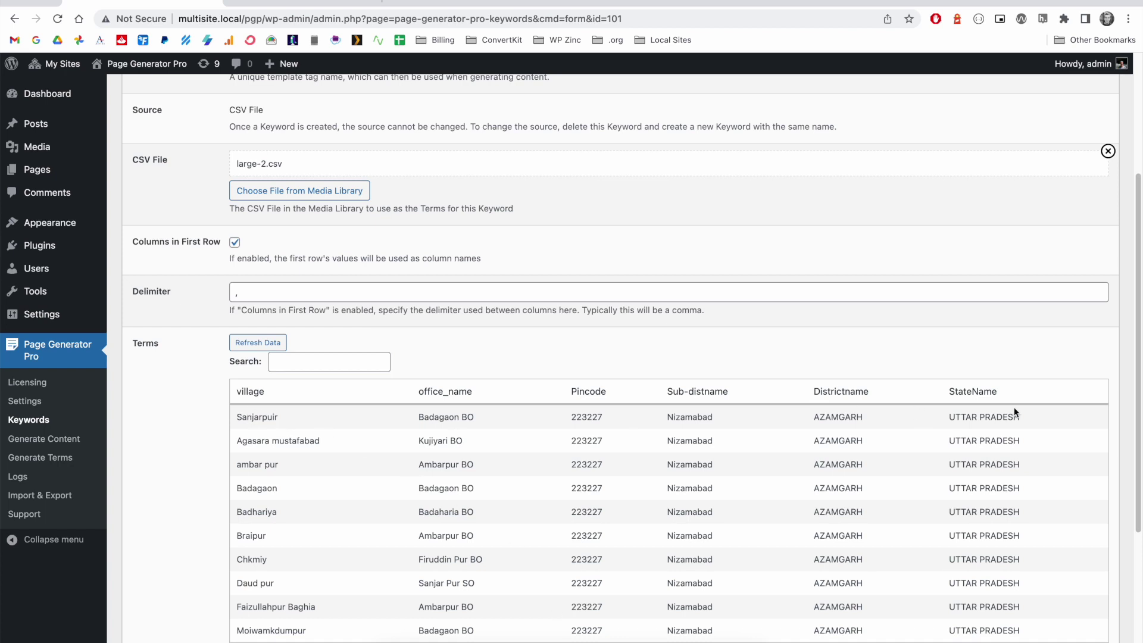
- Start a new content group titled {large_csv_1(Pincode)}
left_click(84, 442)
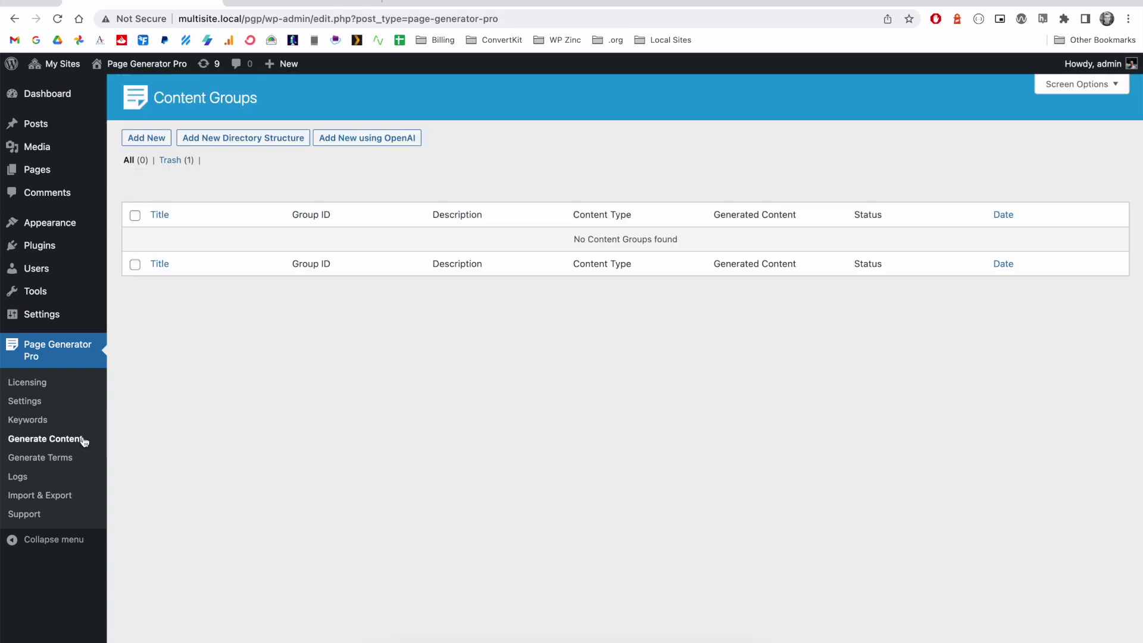
left_click(146, 138)
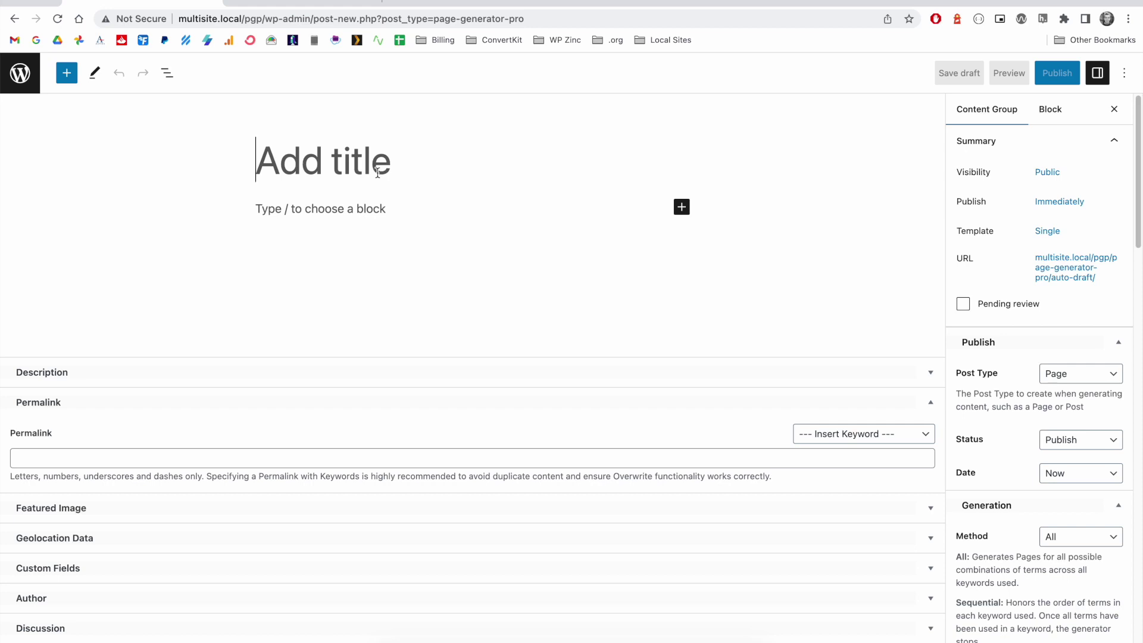
type("{")
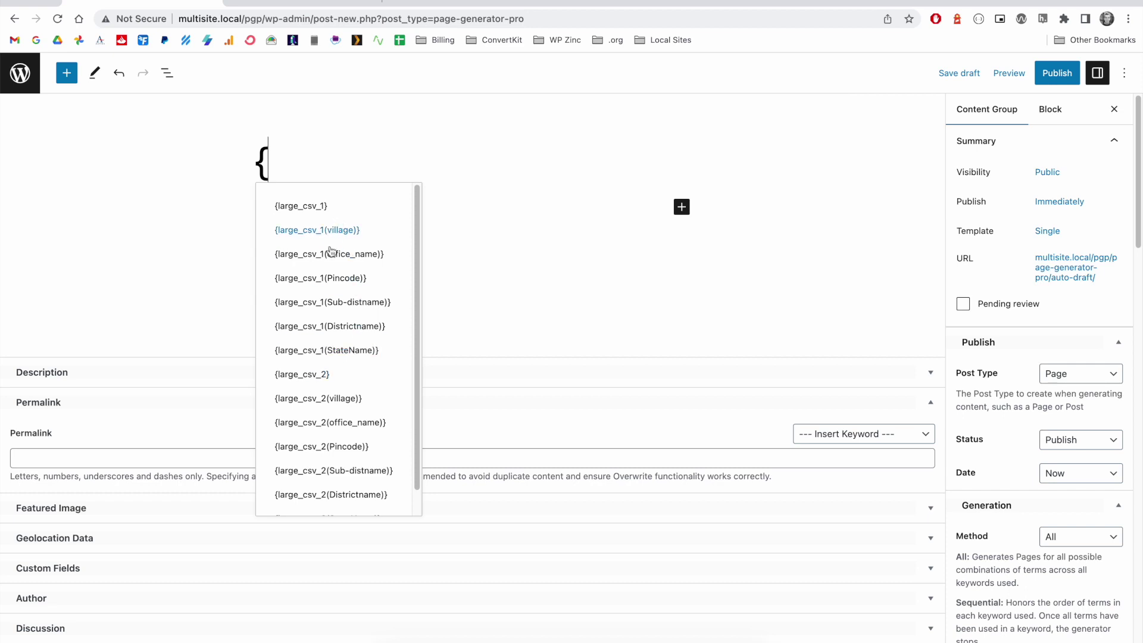
left_click(330, 278)
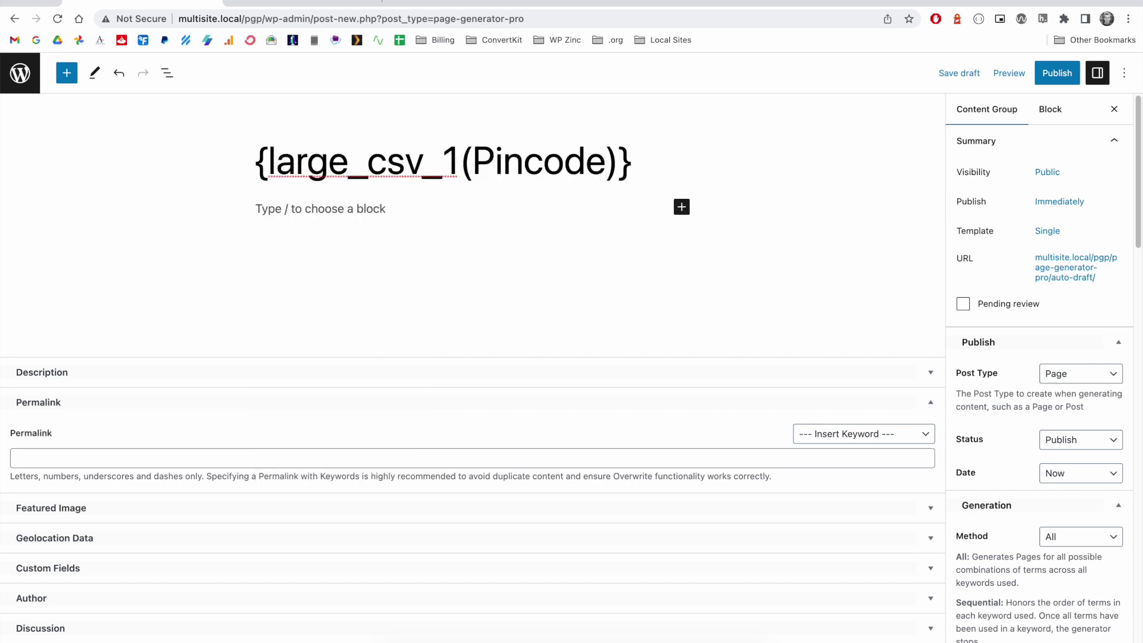
- Write the content 'Some content about {large_csv_1(village)}, {large_csv_1(Pincode)}'
left_click(422, 201)
type("Some conte")
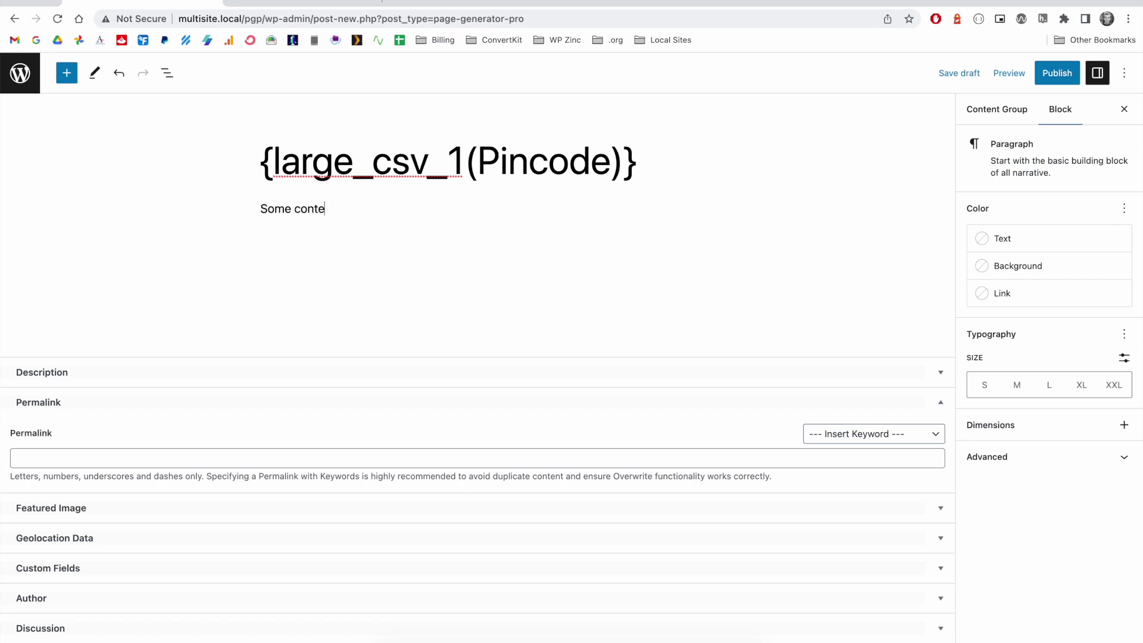
type("nt about {")
left_click(459, 264)
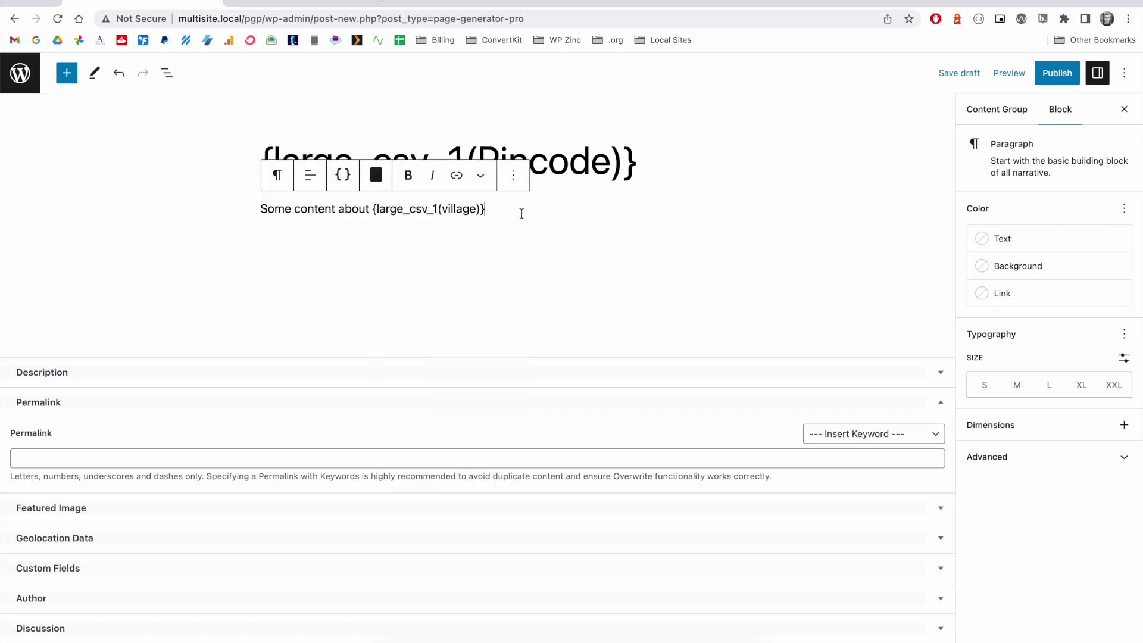
type(", {")
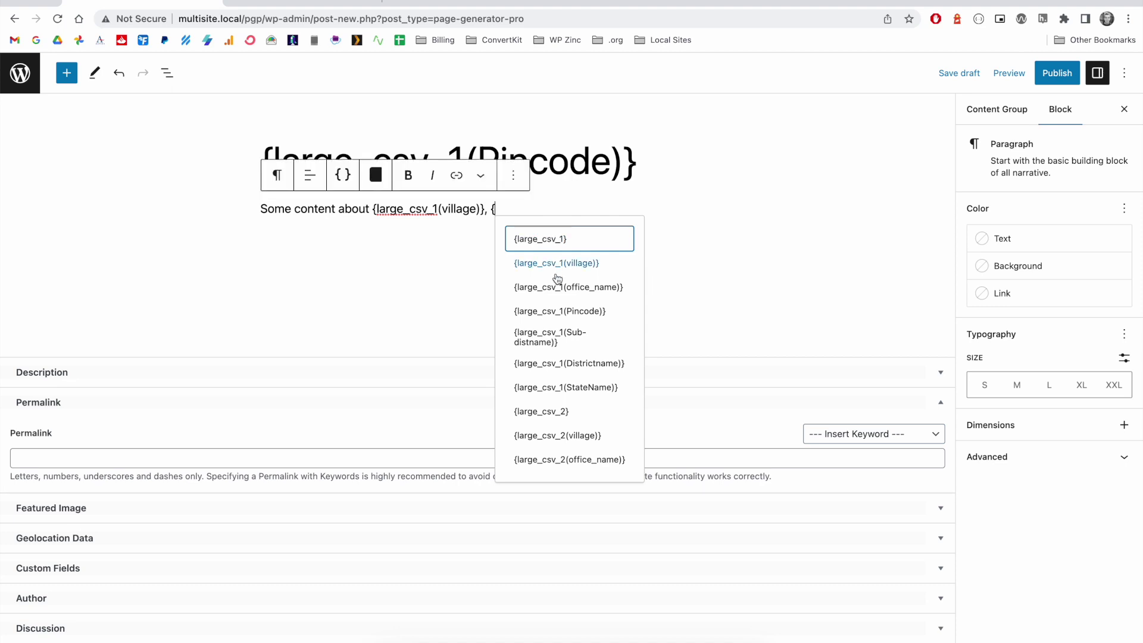
left_click(560, 311)
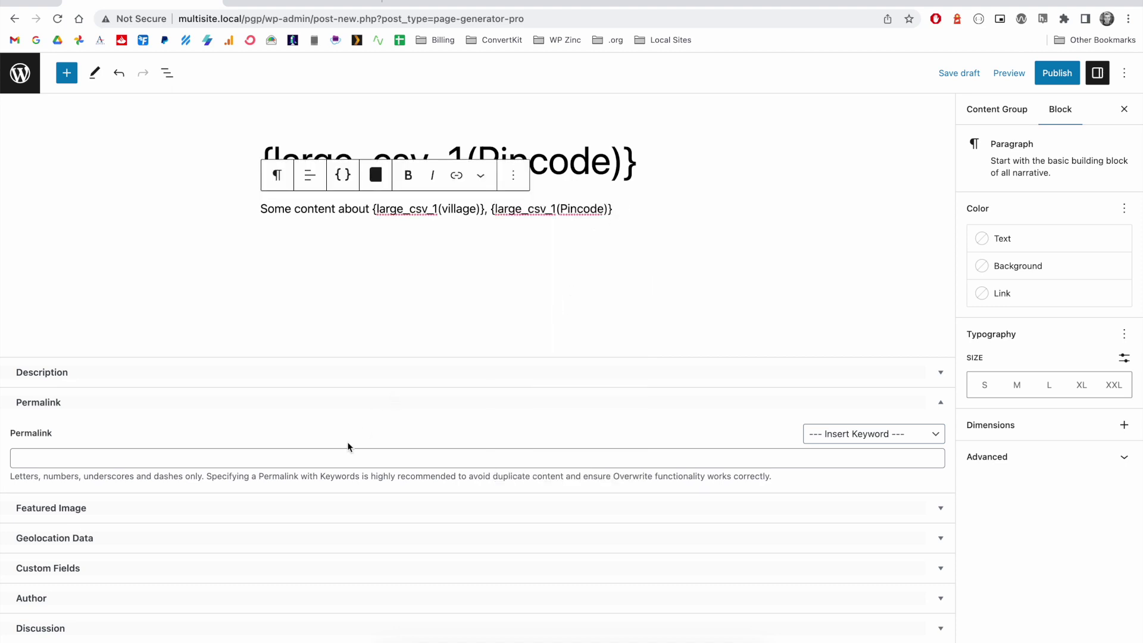
- Set the permalink to {large_csv_1(village)}-{large_csv_1(Pincode)} and publish the group
left_click(356, 455)
type("{large_csv_1(village)}-{large_csv_1(Pincode")
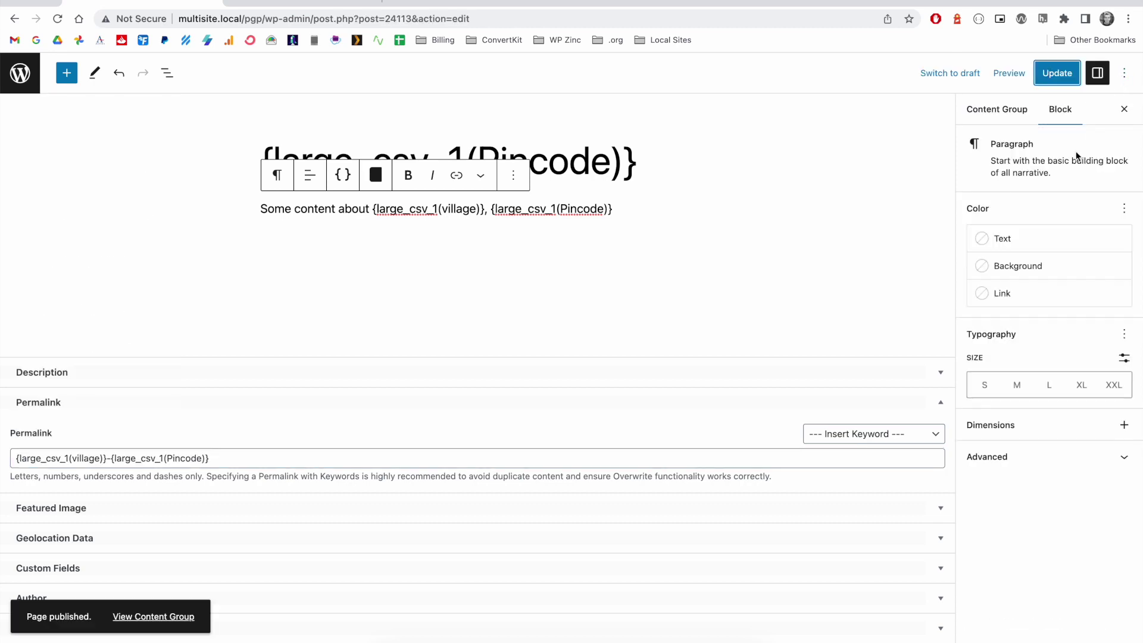
left_click(1014, 109)
left_click_drag(1139, 188, 1138, 582)
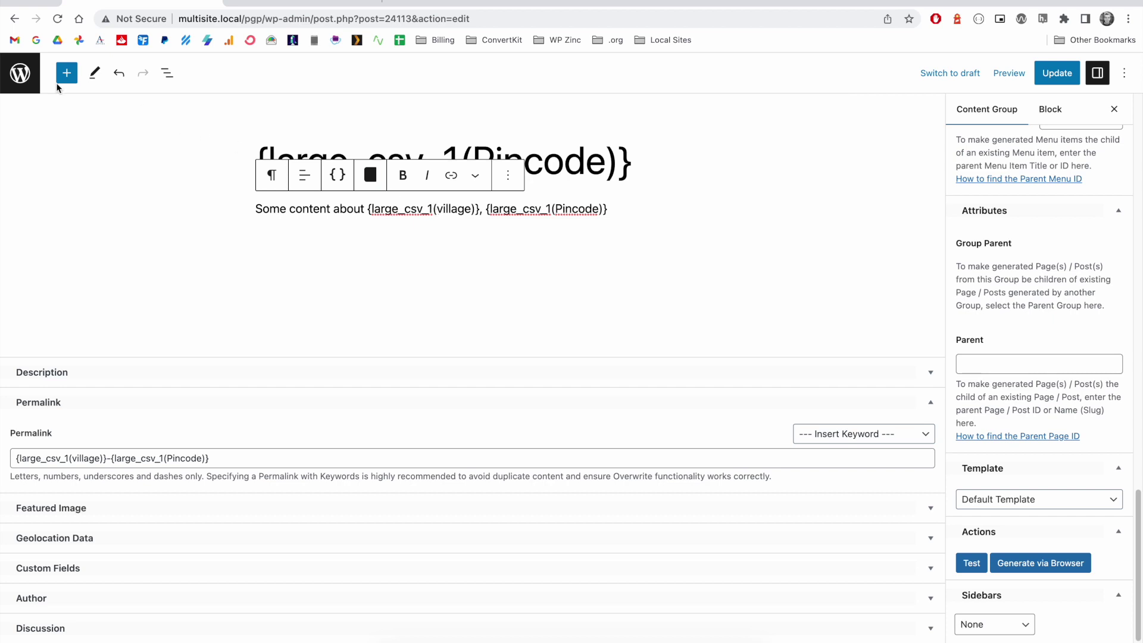
- Duplicate the {large_csv_1(Pincode)} group from Content Groups and open its Copy for editing
left_click(20, 72)
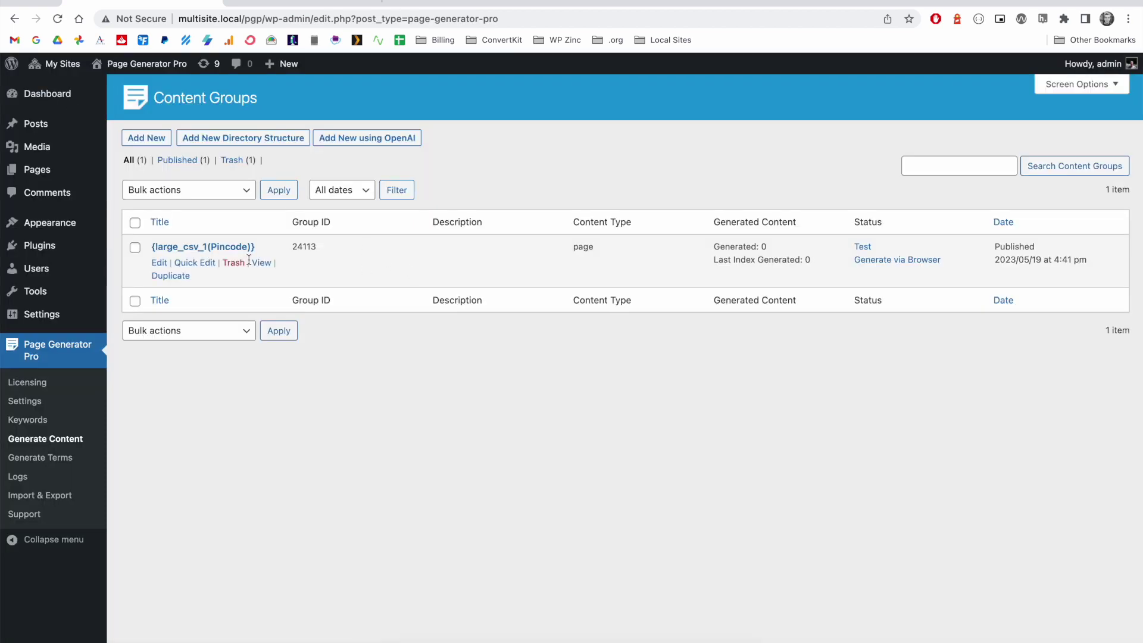
left_click(171, 277)
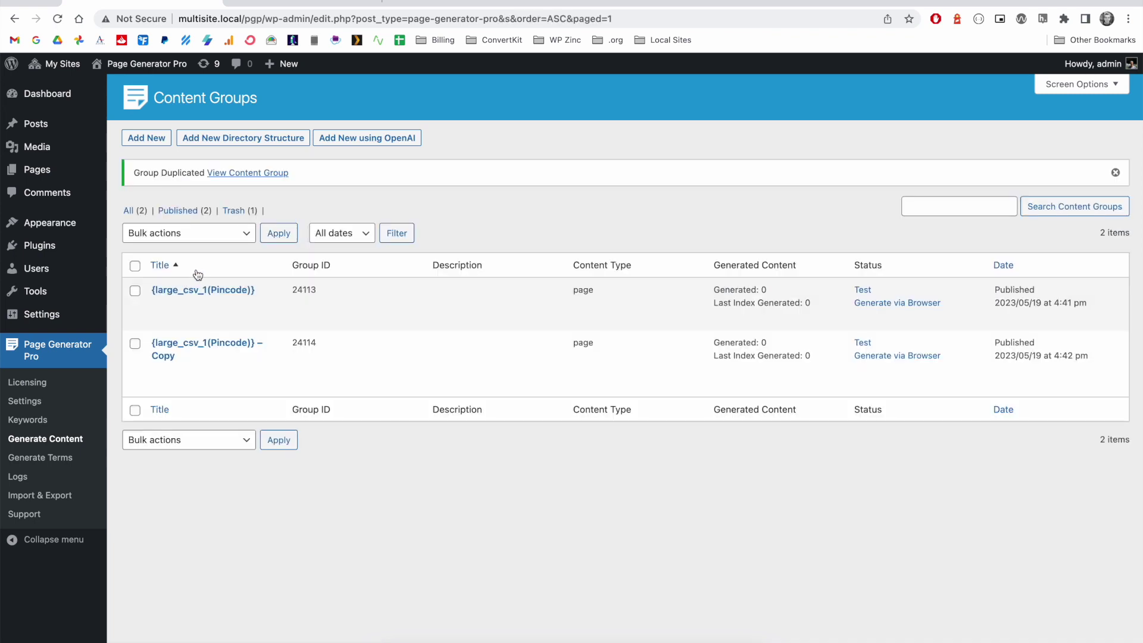
left_click(222, 349)
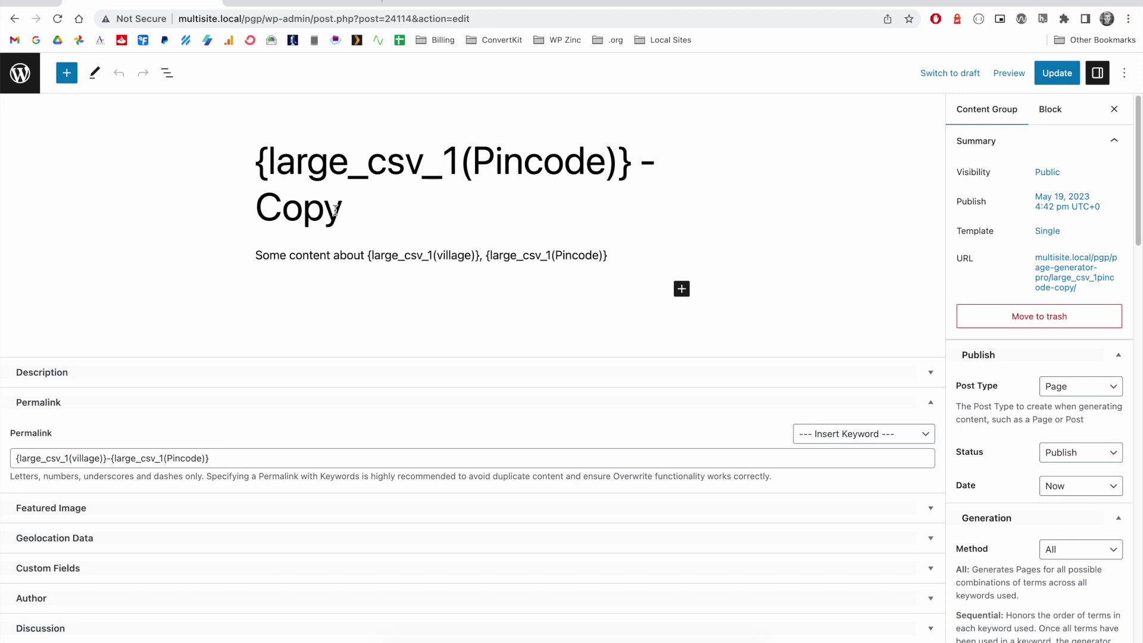
- Remove ' - Copy' from the title and change its keyword to {large_csv_2(Pincode)}
double_click(336, 210)
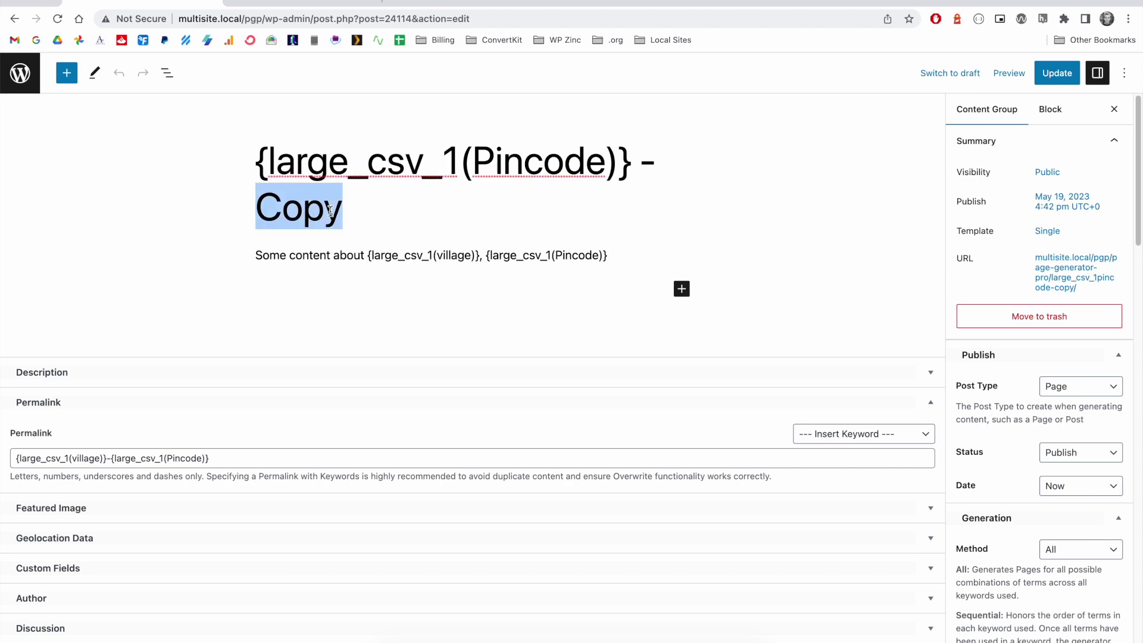
key("BackSpace")
key("BackSpace")
key("BackSpace")
key("BackSpace")
left_click_drag(461, 165, 441, 165)
type("2")
left_click(439, 209)
- Switch the paragraph's village and Pincode keywords from large_csv_1 to large_csv_2
key("BackSpace")
type("2")
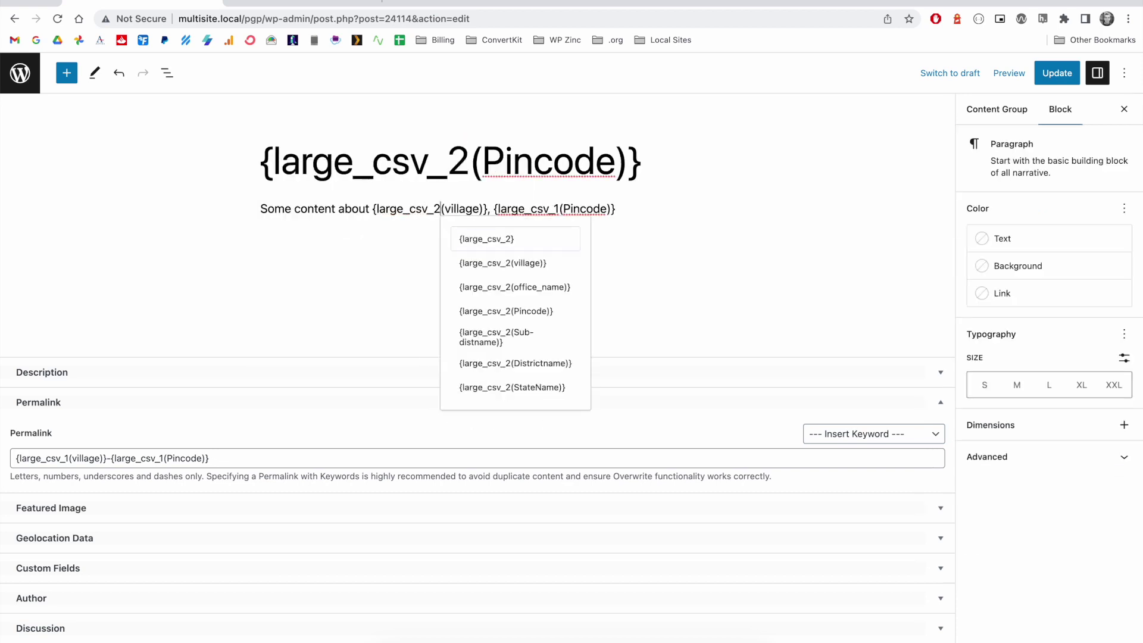
left_click(559, 210)
- Change the permalink to {large_csv_2(village)}-{large_csv_2(Pincode)} and update the group
key("BackSpace")
type("2")
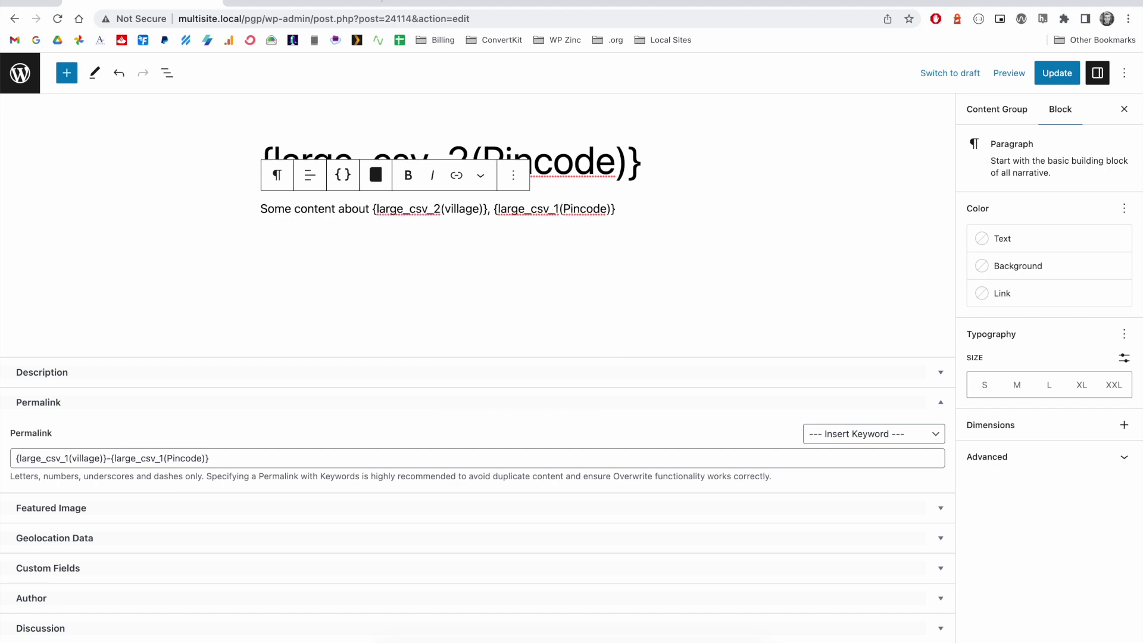
left_click(67, 458)
key("BackSpace")
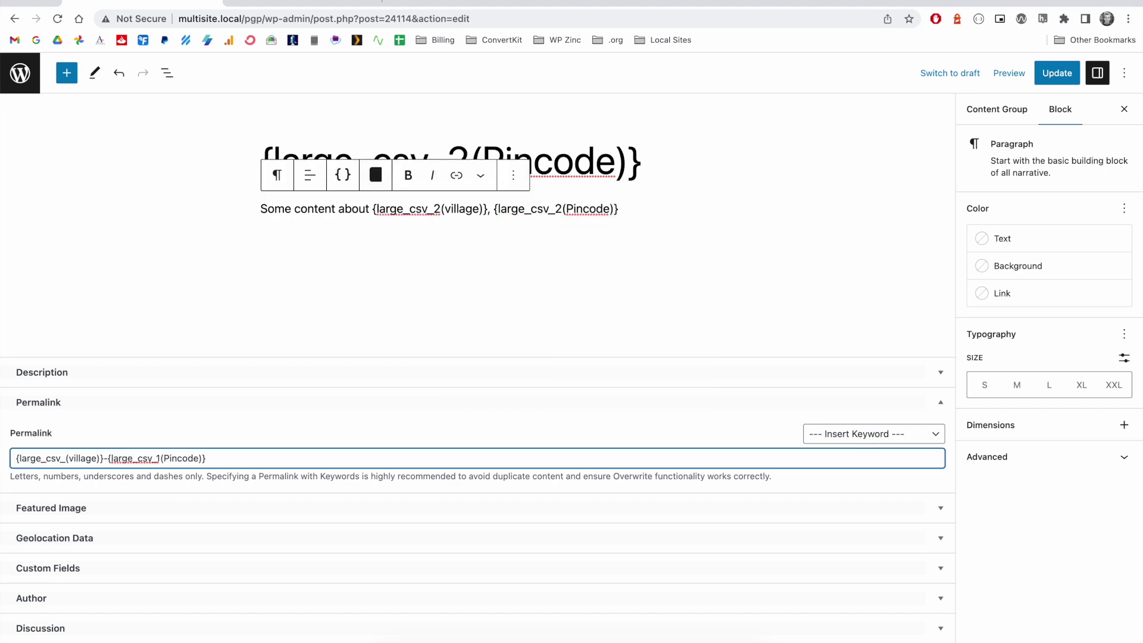
type("2")
left_click(165, 457)
key("BackSpace")
type("2")
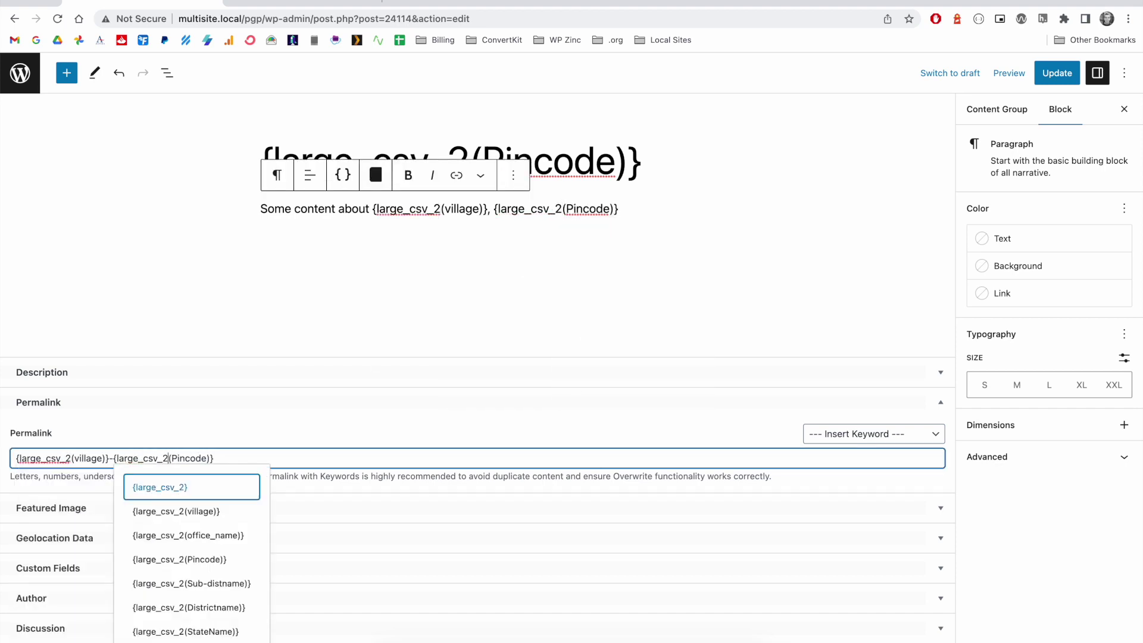
key("Escape")
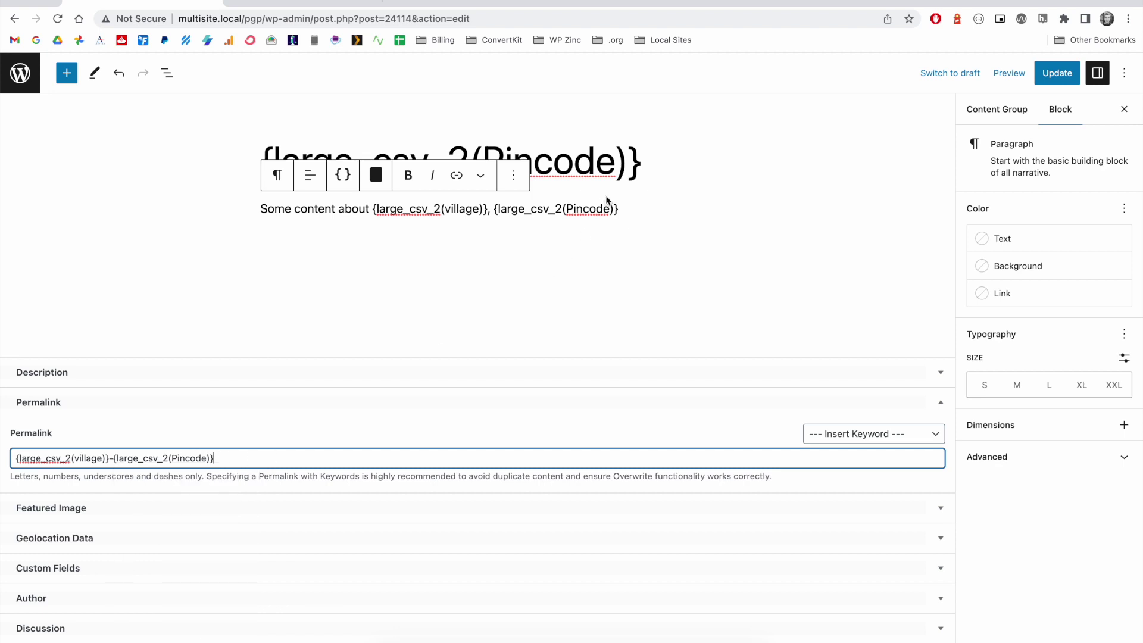
left_click(604, 209)
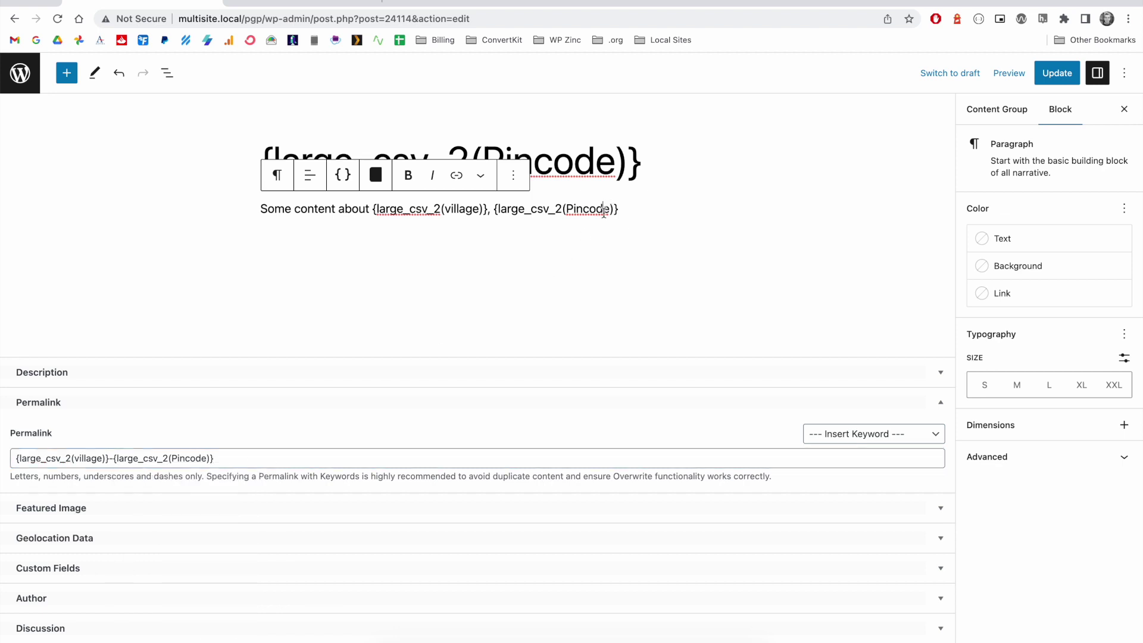
left_click(1048, 72)
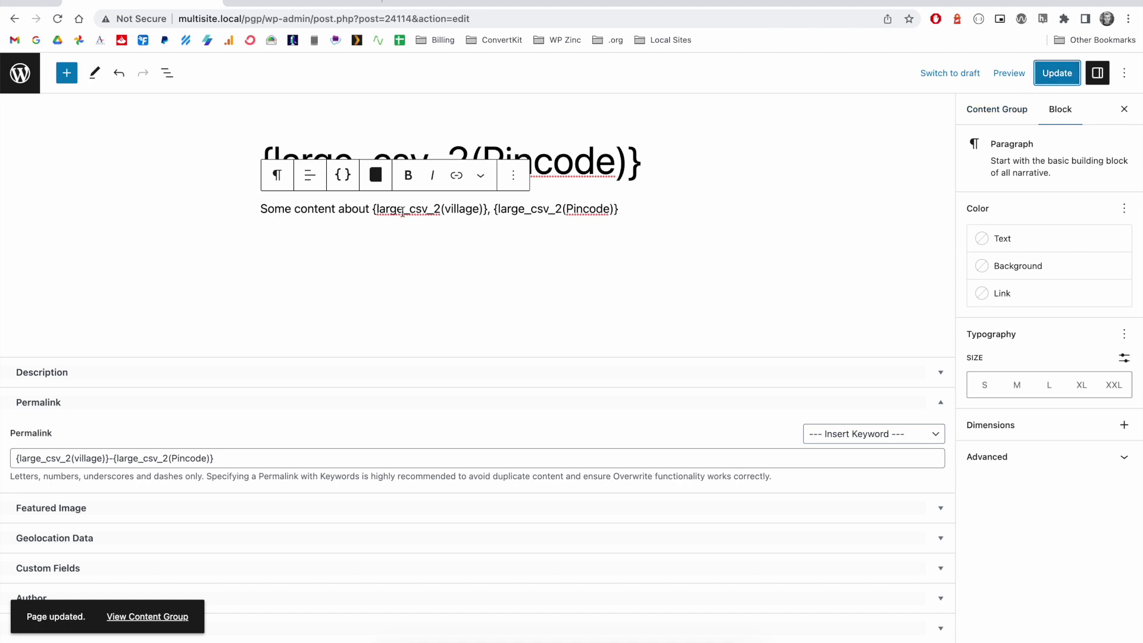
- Check both content groups in the list, then view the large_csv_1 and large_csv_2 keywords
left_click(27, 72)
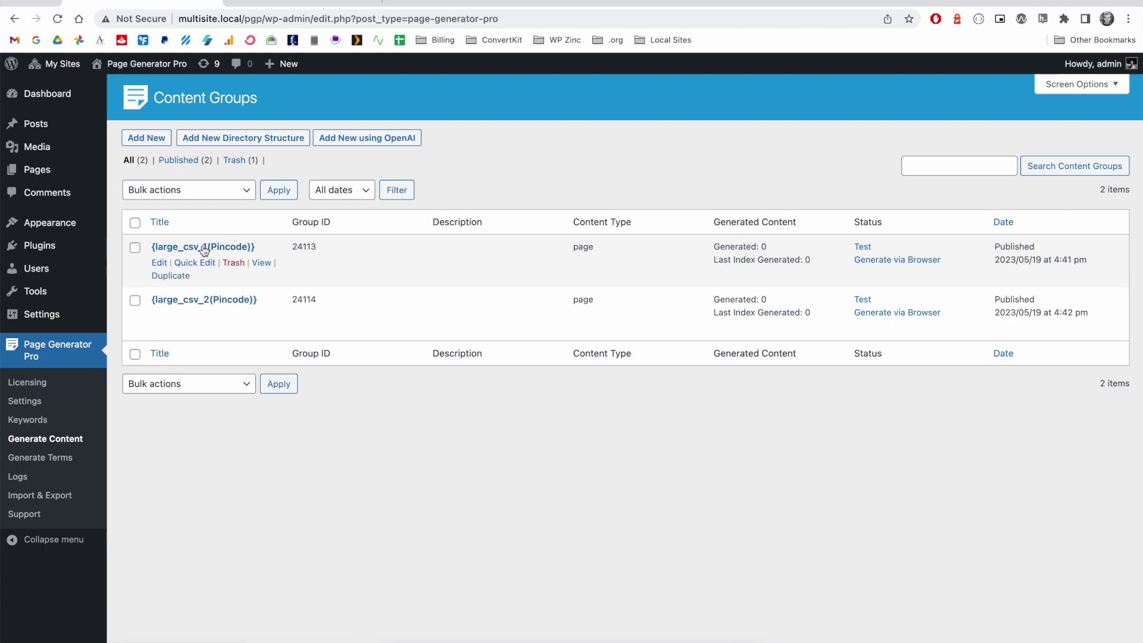
left_click(62, 423)
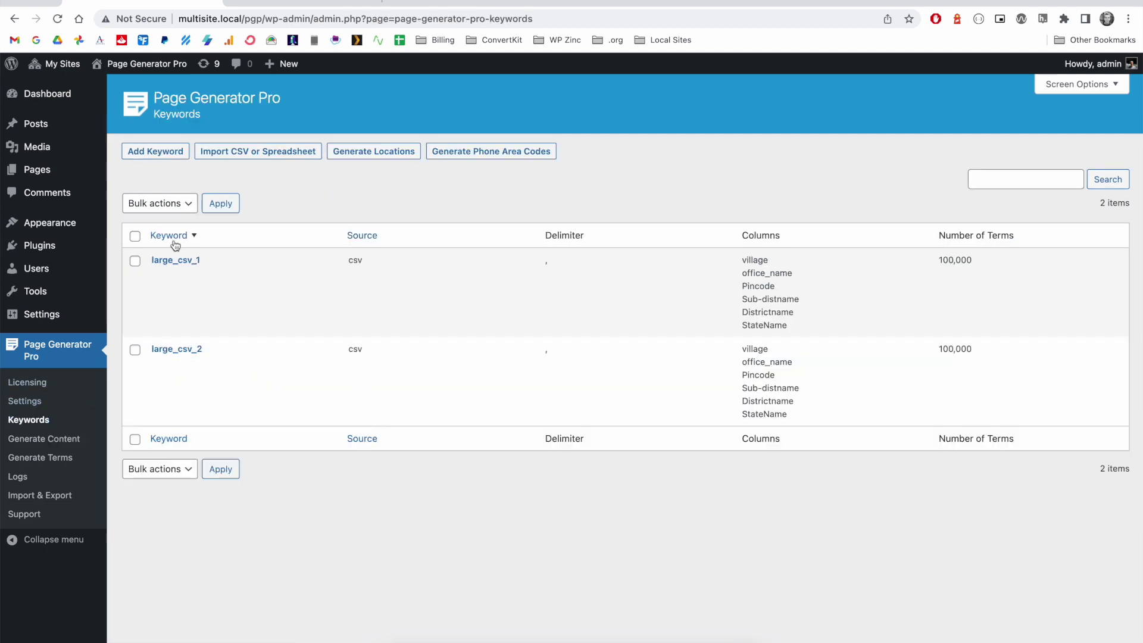